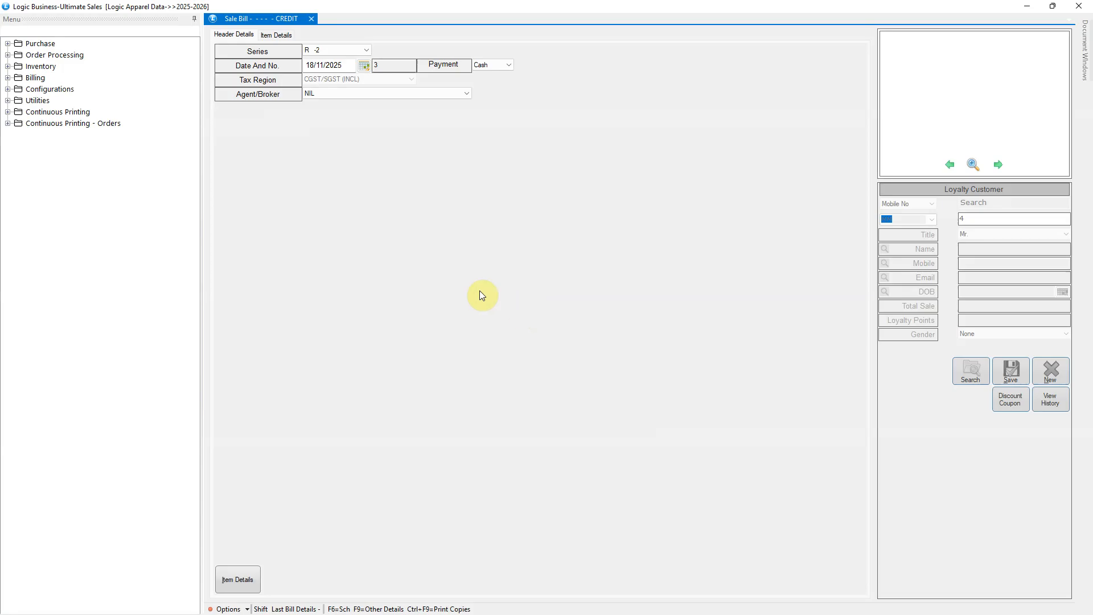
Open the Setup Scheme Campaign configuration, load the existing campaigns and widen the grid columns to fit.
left_click(37, 89)
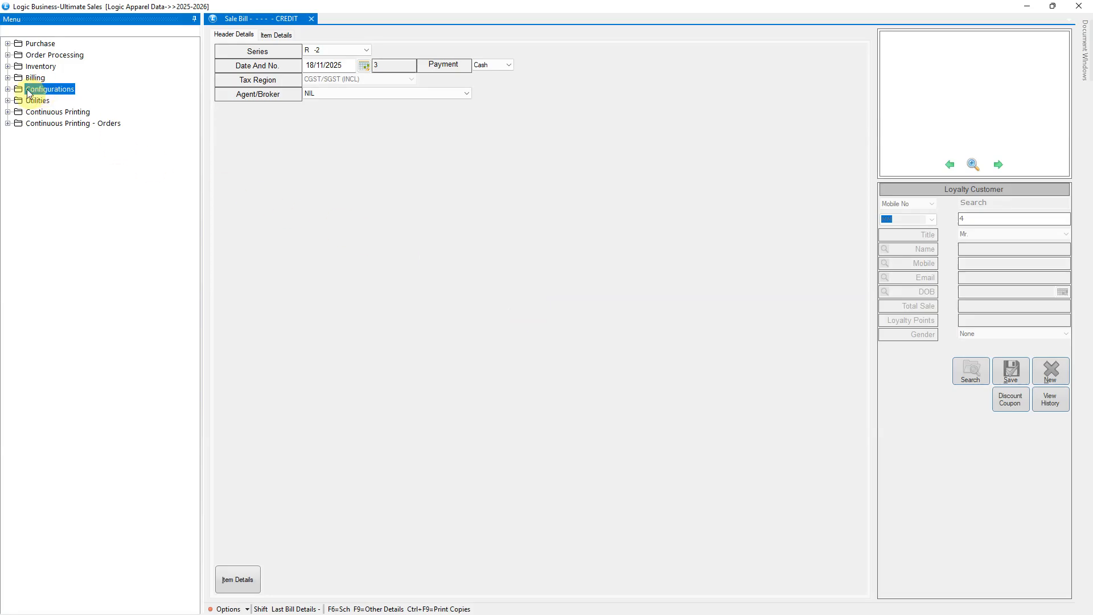
left_click(9, 89)
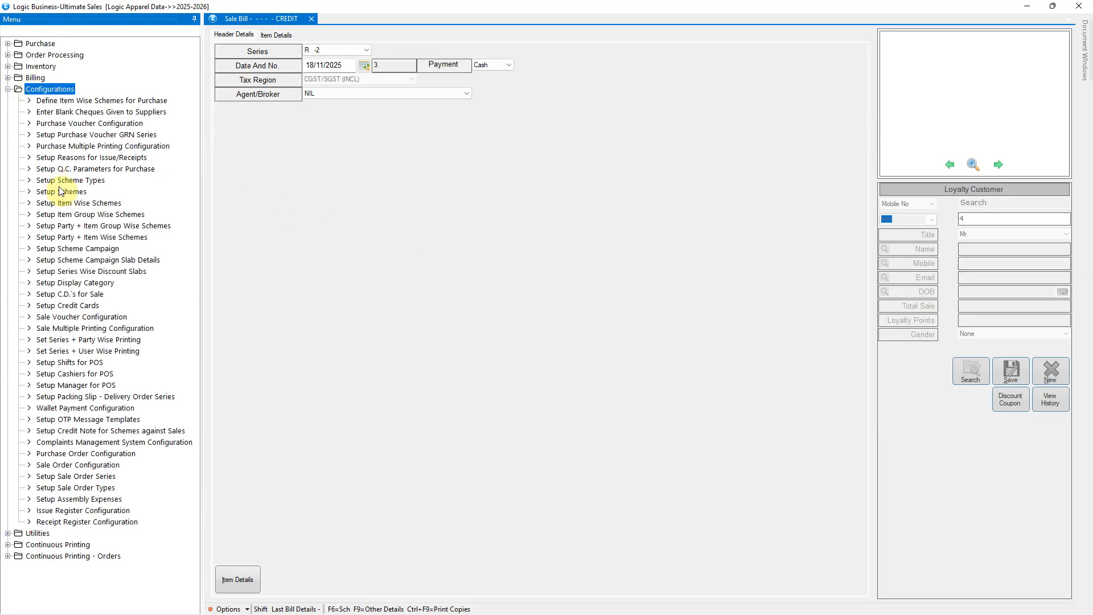
double_click(86, 249)
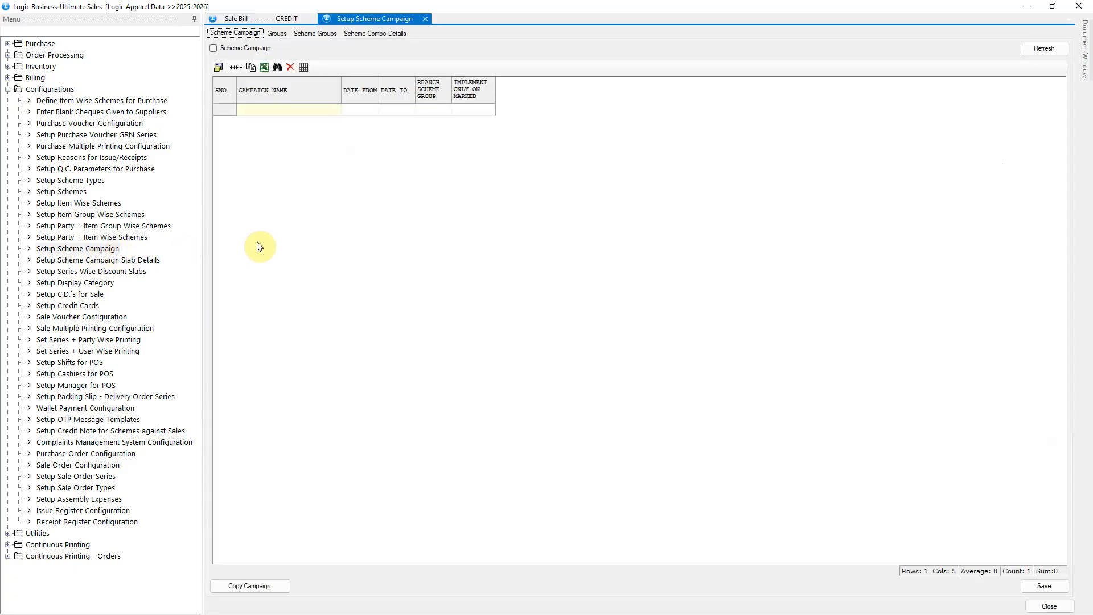
left_click(1042, 46)
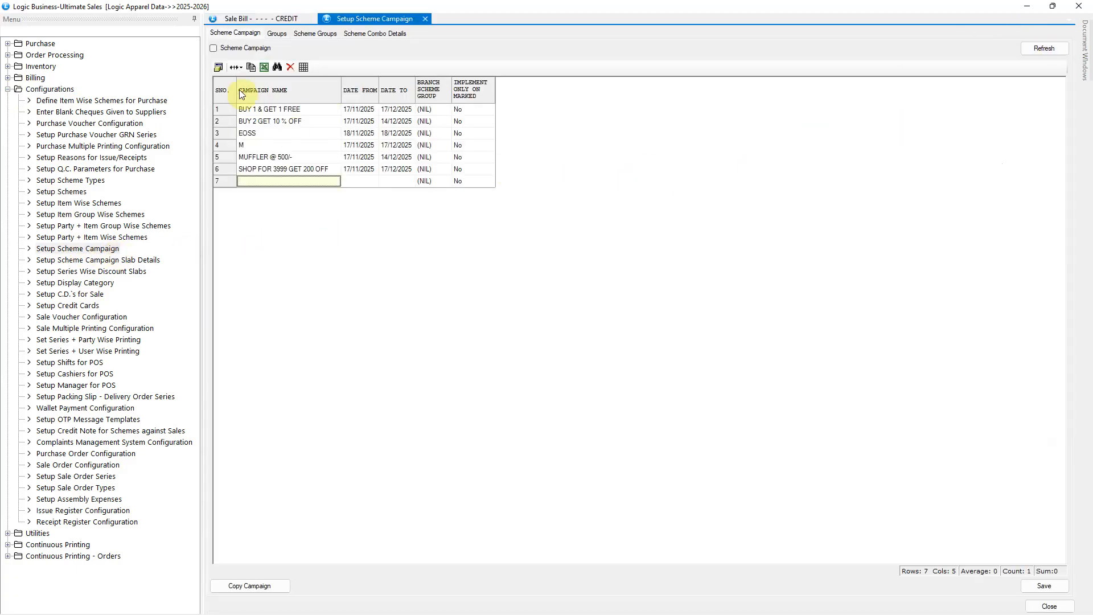
left_click(232, 70)
left_click(249, 76)
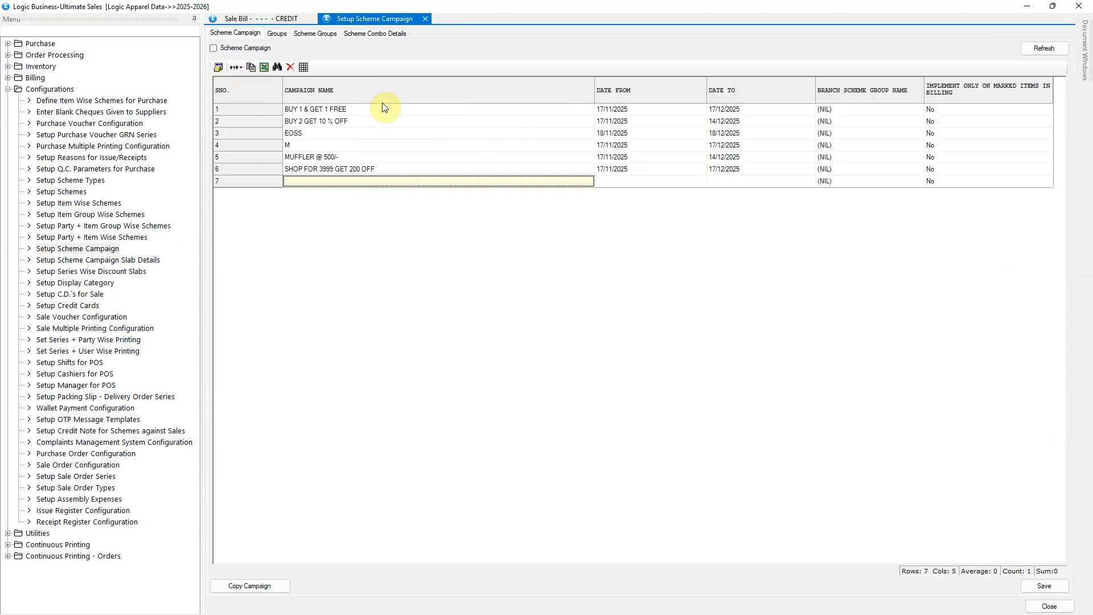
Add the CAMPAIGN SCHEDULE column to the campaign grid and save the column settings.
left_click(218, 68)
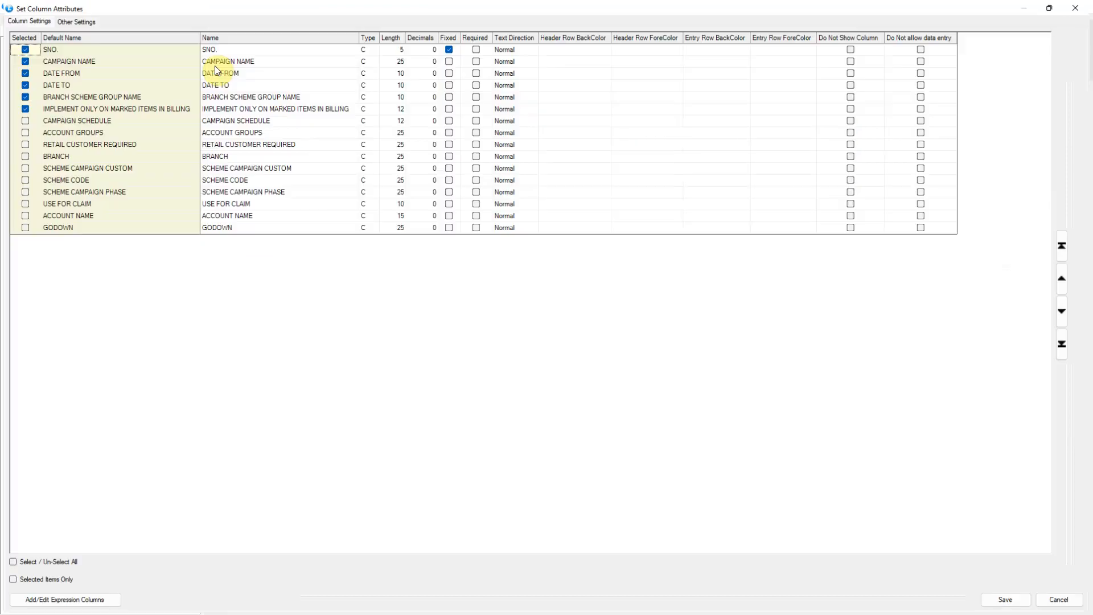
left_click(77, 120)
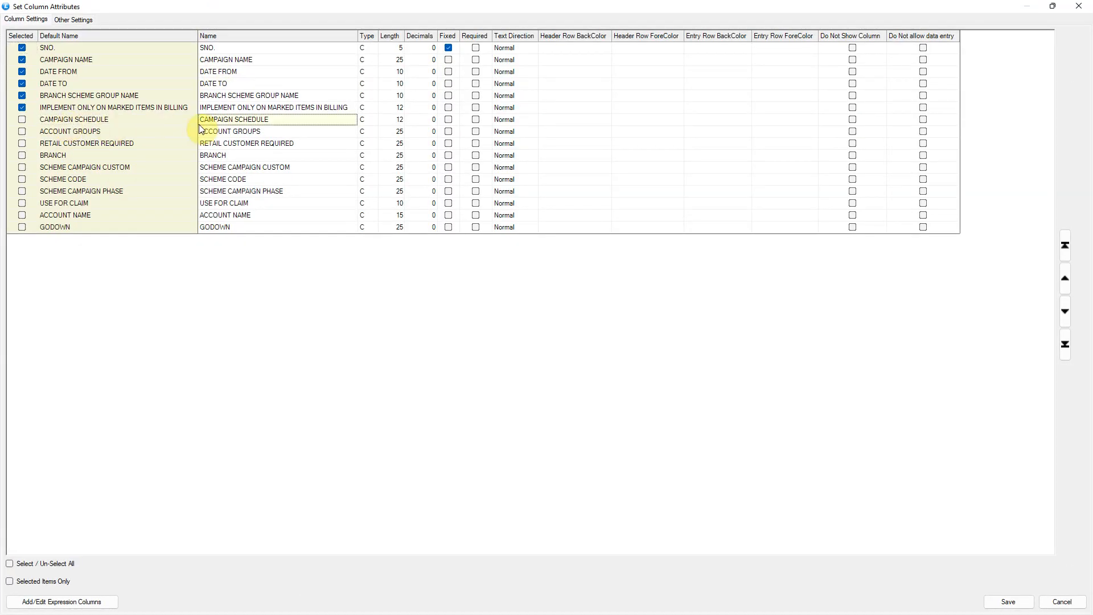
left_click(21, 119)
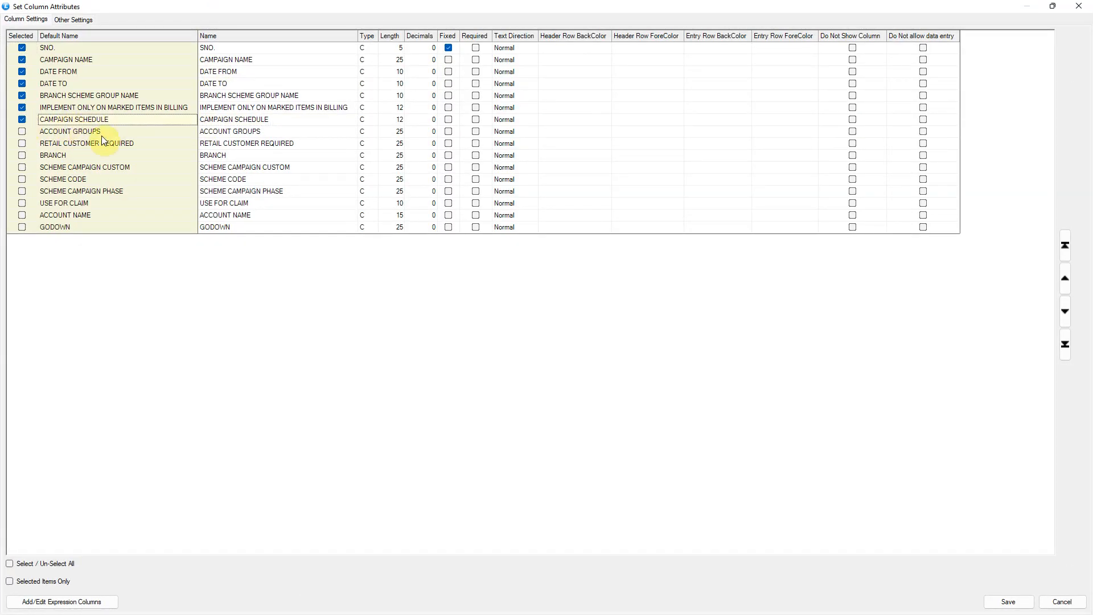
left_click(241, 124)
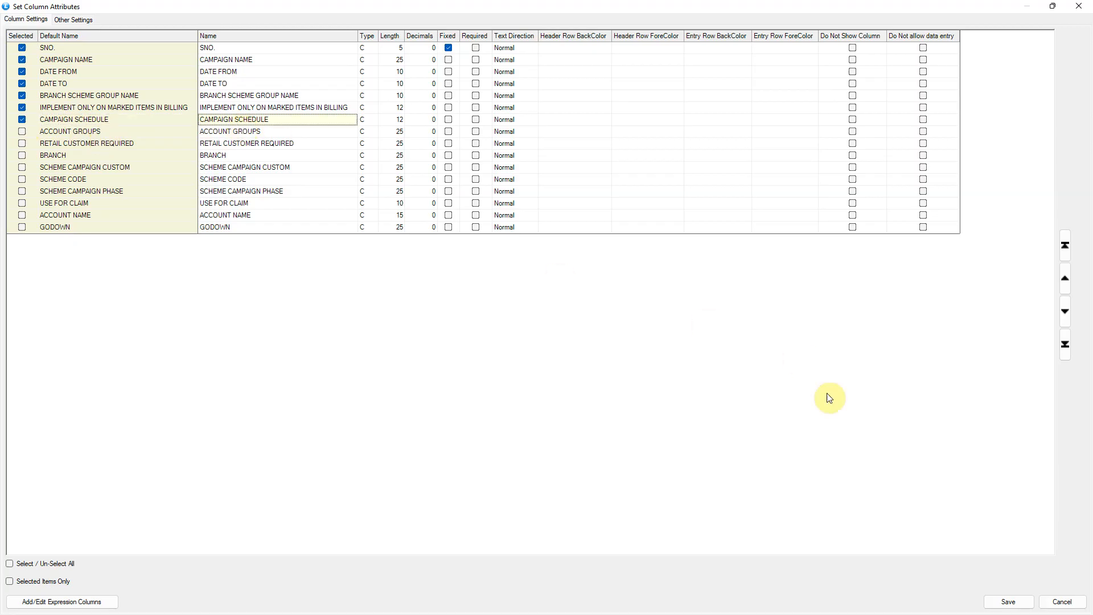
left_click(1005, 602)
left_click(550, 349)
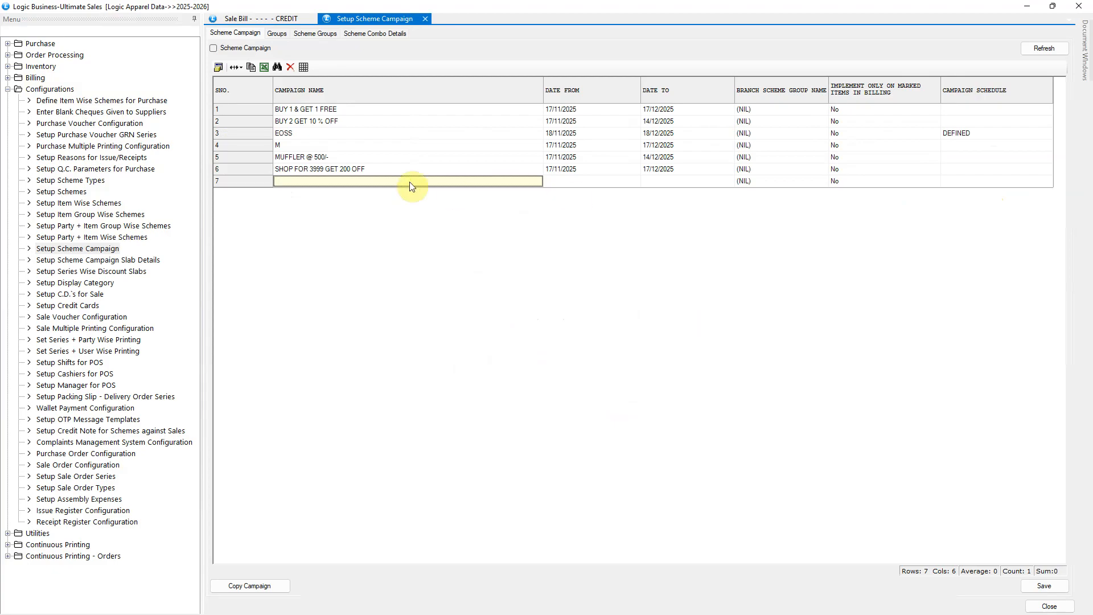
Enter a new campaign named FLASH SALE running from 18/11/2025 to 18/12/2025 in the empty row.
left_click(344, 184)
type("FLASH SALE")
key("Tab")
type("18/11/2025")
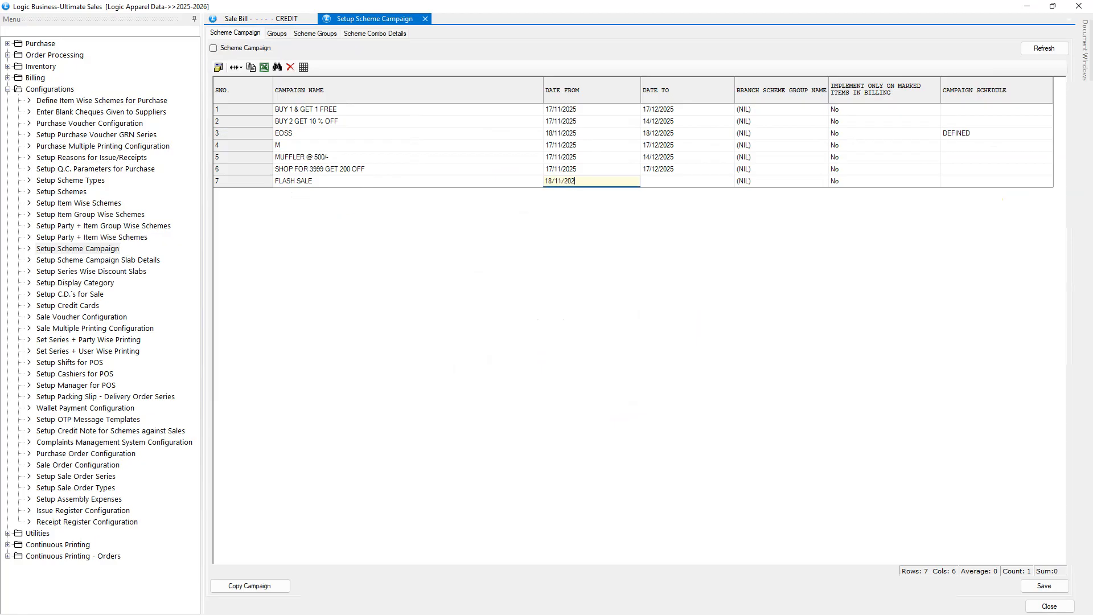
key("Tab")
type("18/12/2025")
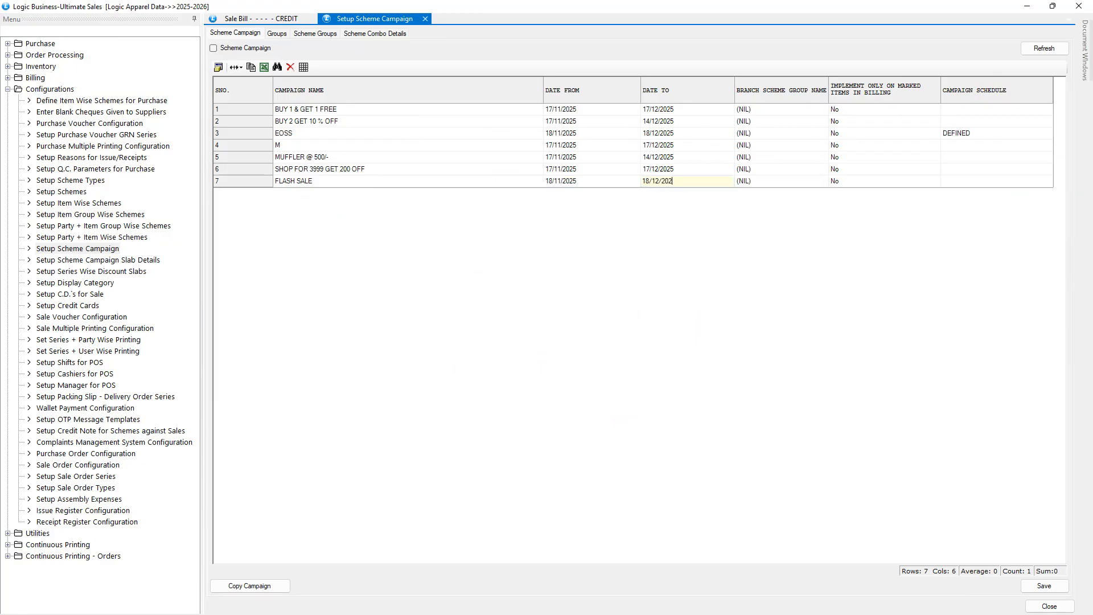
key("Tab")
key("Tab")
key("Tab")
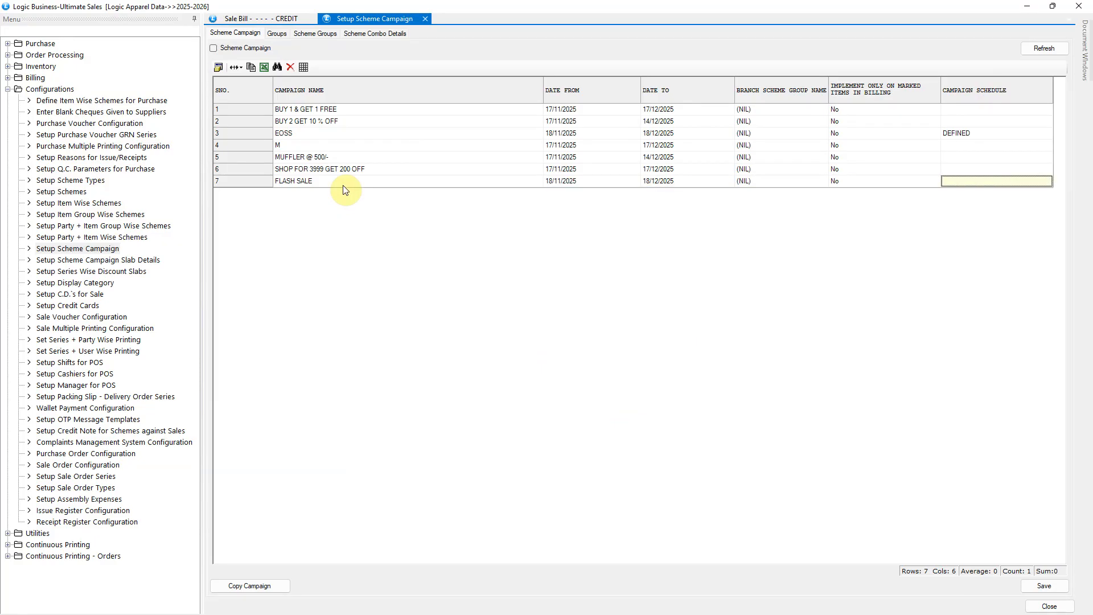
Open the FLASH SALE campaign's schedule, name the task Flash sale and set its time from 03:40 pm to 07:00 pm.
double_click(971, 185)
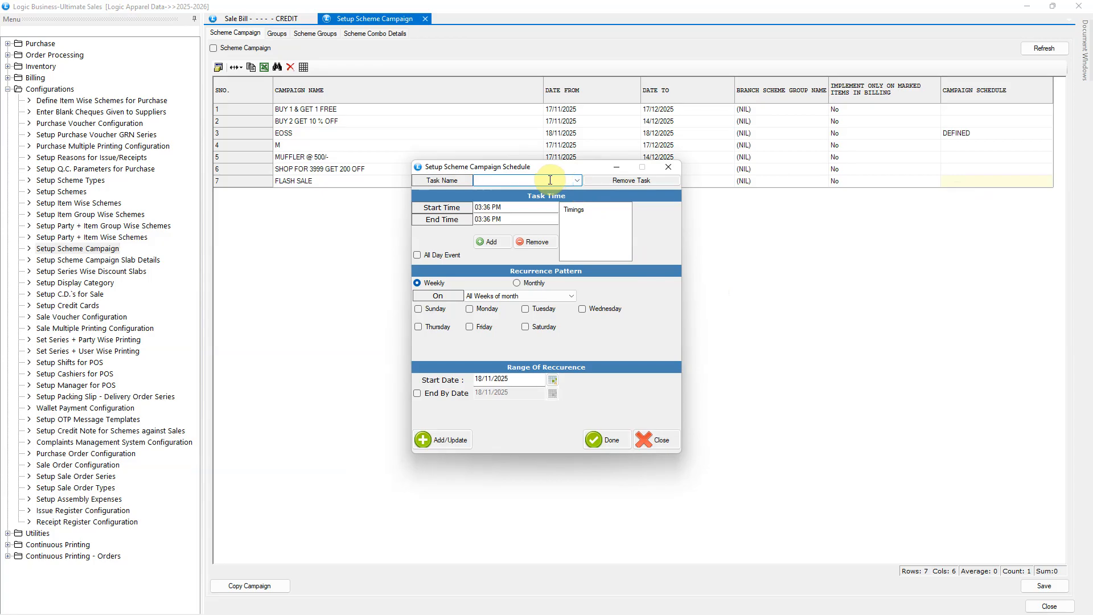
type("Flash sale")
left_click(535, 209)
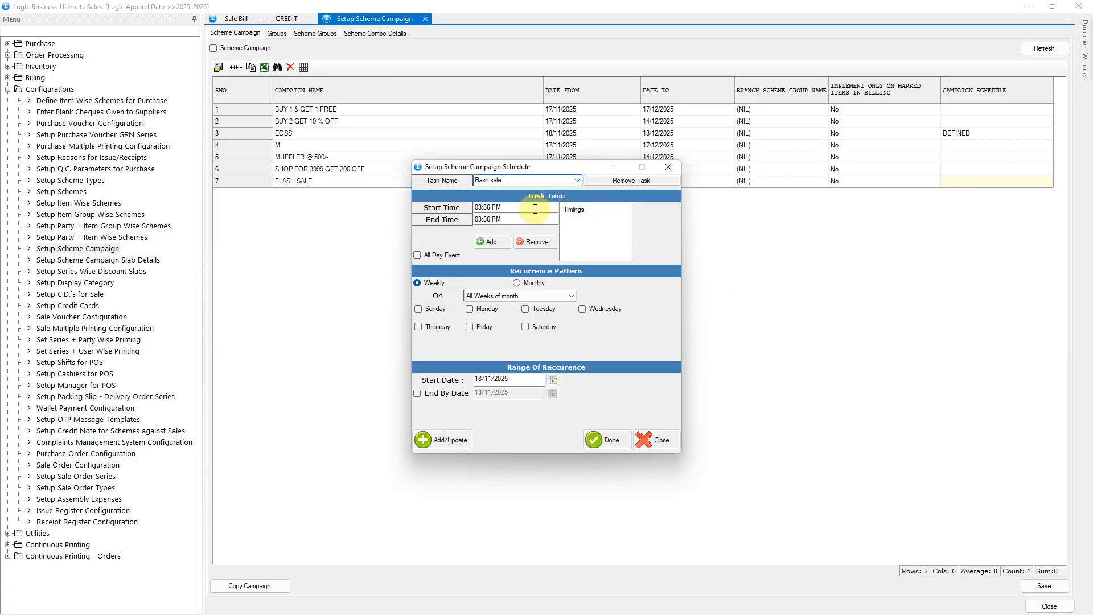
key("BackSpace")
key("BackSpace")
key("BackSpace")
key("BackSpace")
key("BackSpace")
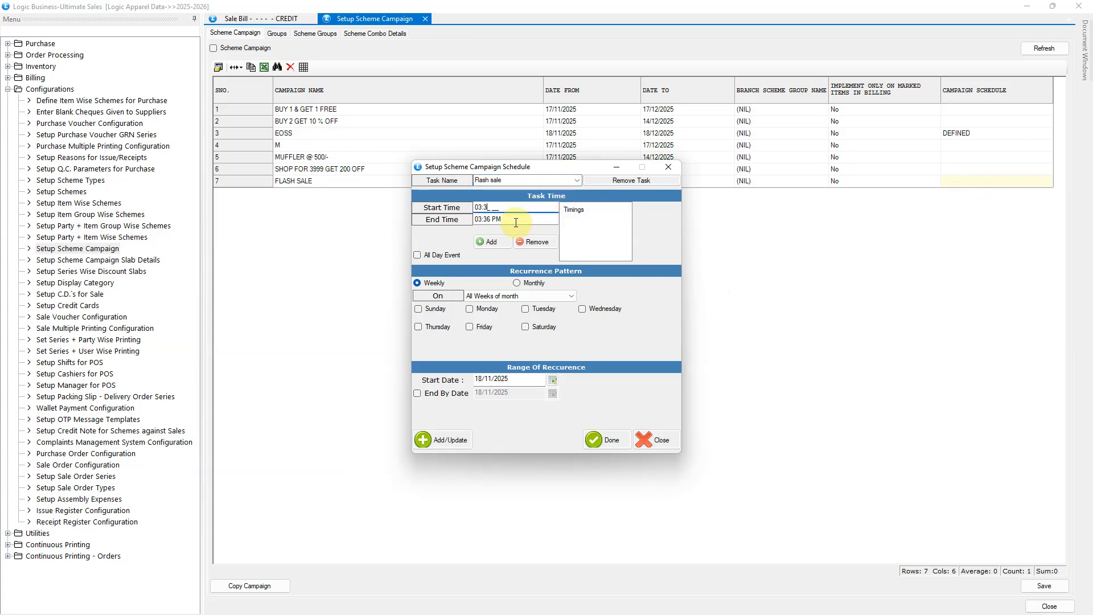
type("40 pm")
key("Tab")
type("07:00 pm")
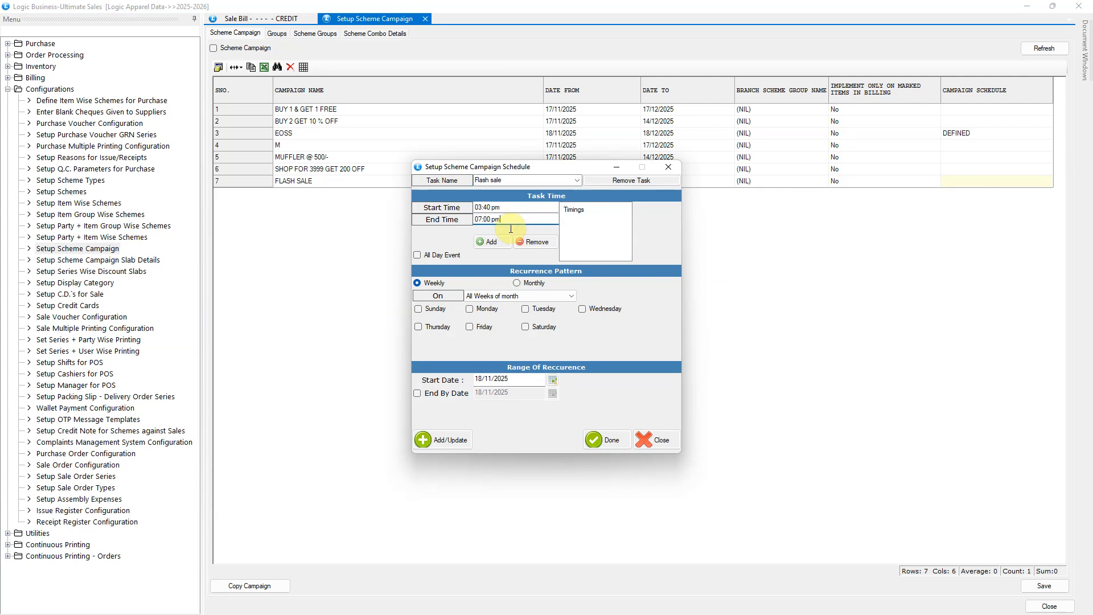
Add the entered time range to the Flash sale task's timings.
left_click(491, 242)
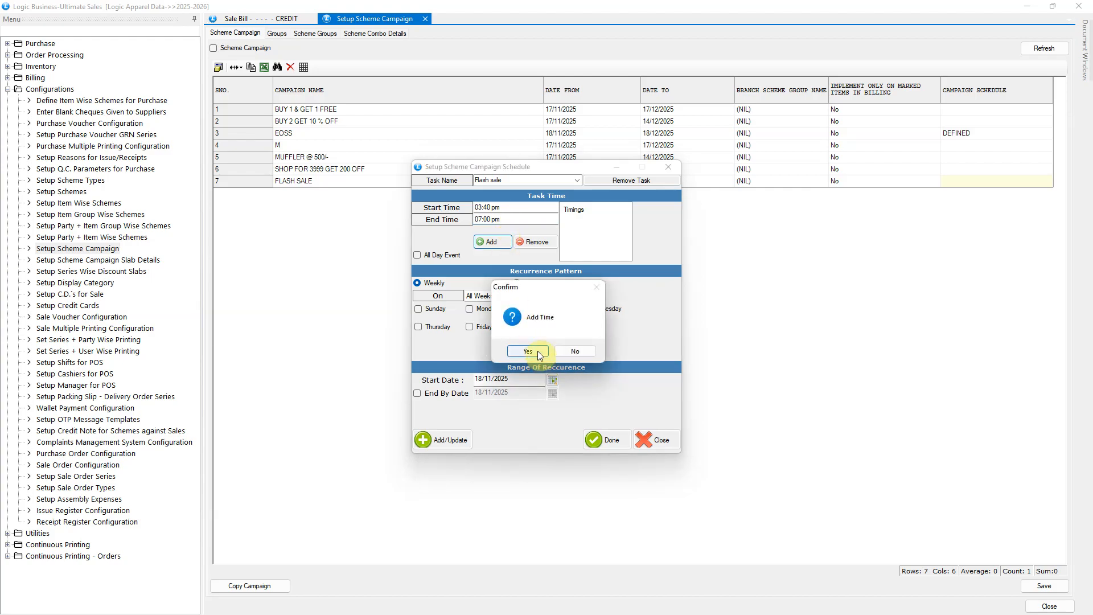
left_click(537, 351)
left_click(607, 221)
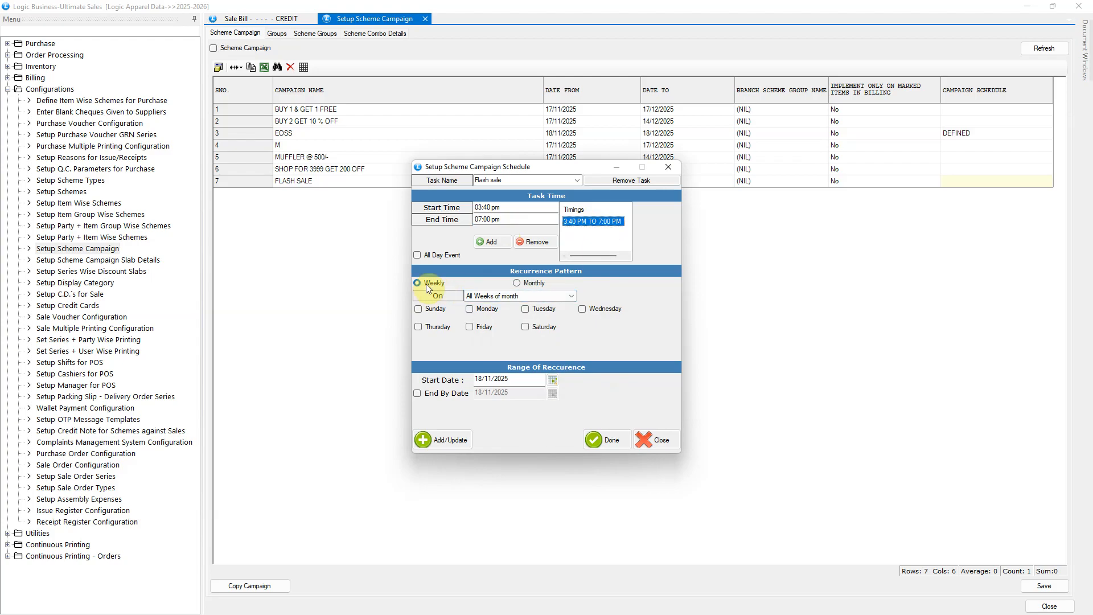
left_click(517, 283)
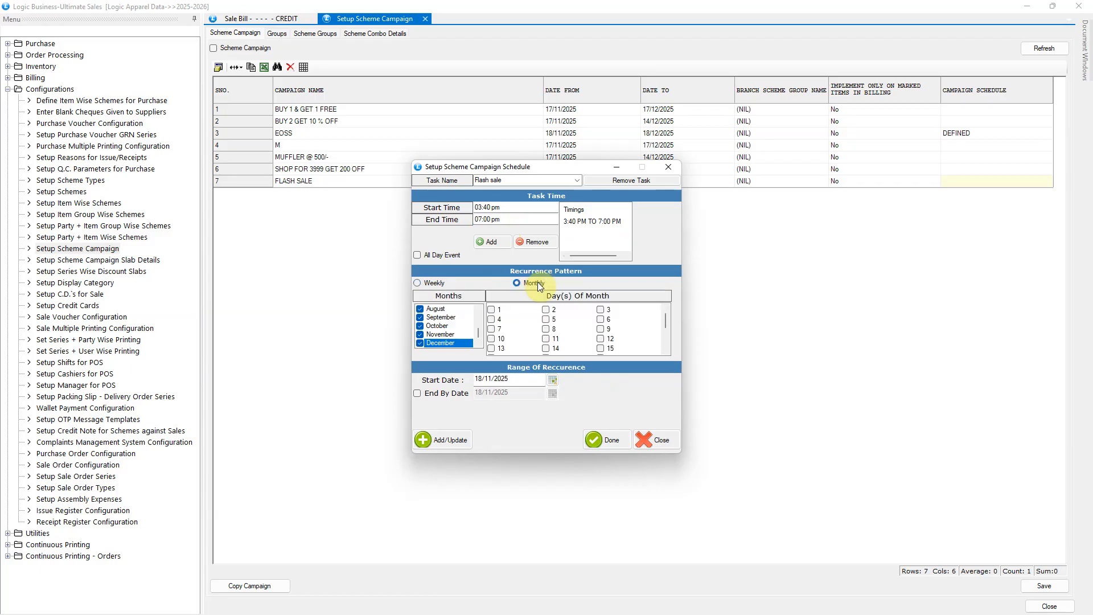
scroll(484, 320, "up", 2)
scroll(485, 322, "down", 2)
scroll(664, 328, "down", 2)
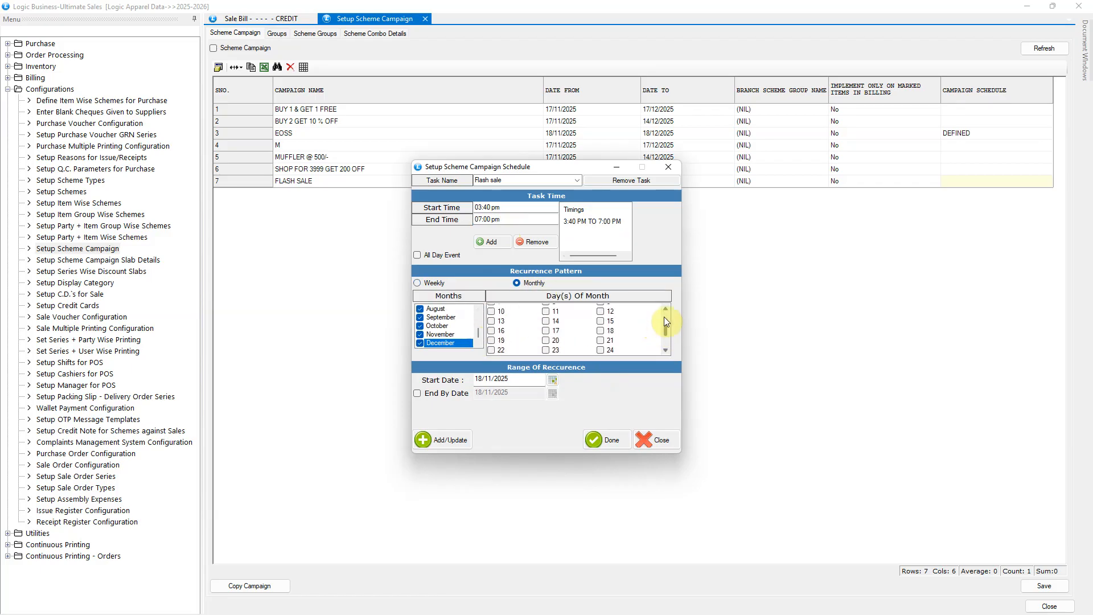
left_click(429, 285)
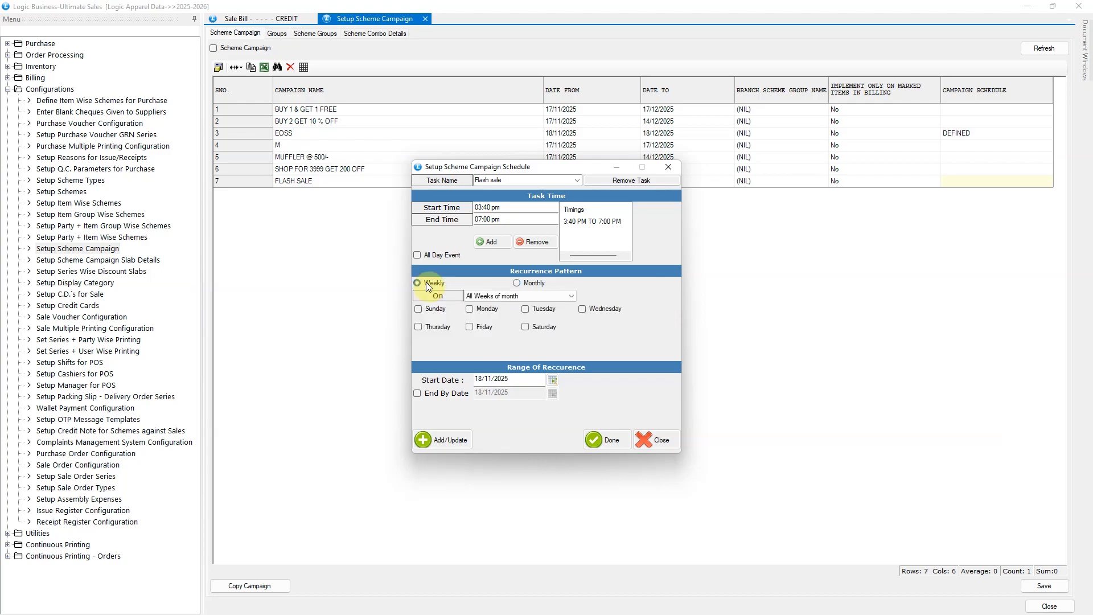
Set the weekly recurrence to Tuesday in all weeks of the month.
left_click(556, 297)
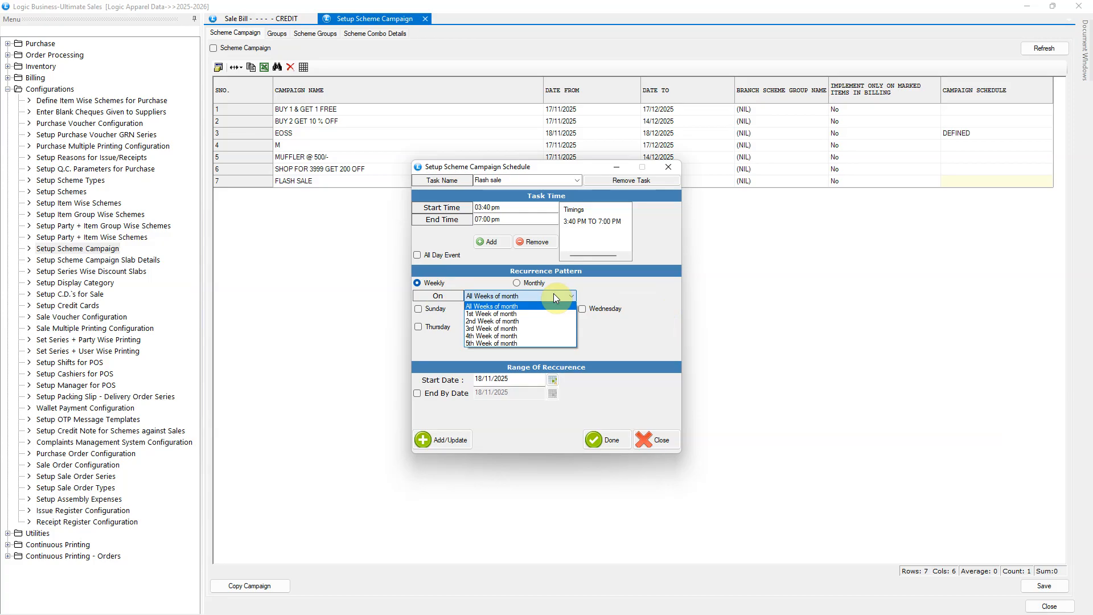
left_click(541, 306)
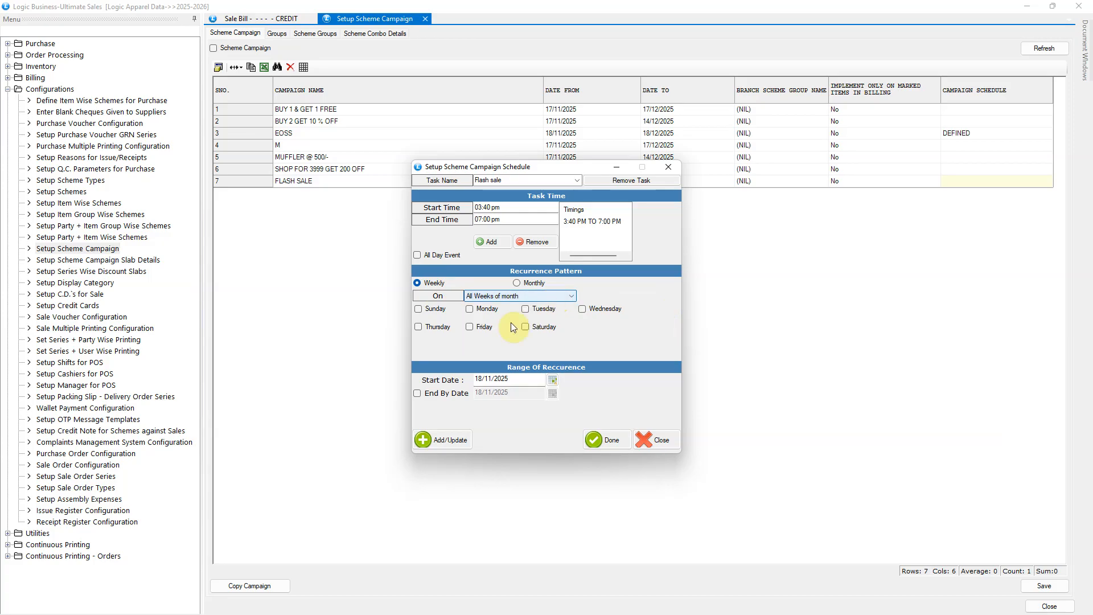
left_click(533, 310)
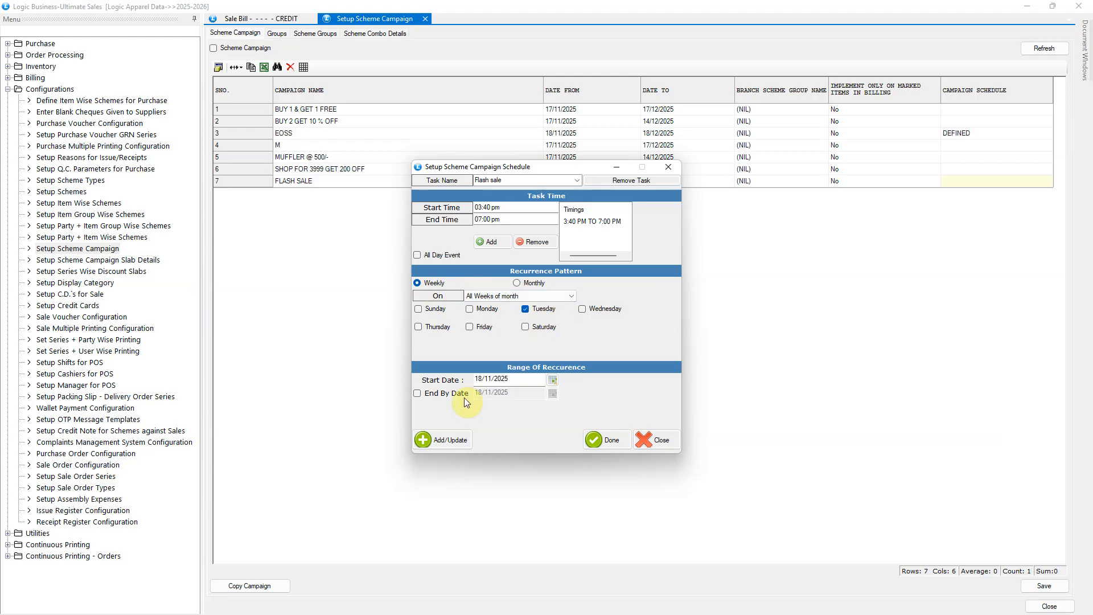
Add the task to the FLASH SALE campaign's schedule and save the campaign.
left_click(436, 442)
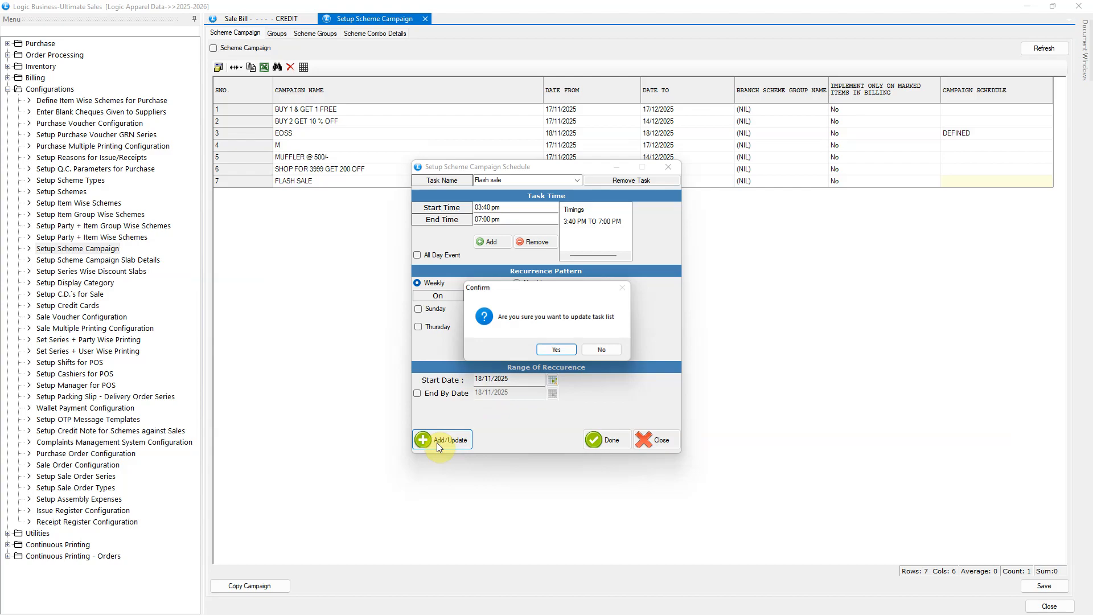
left_click(559, 351)
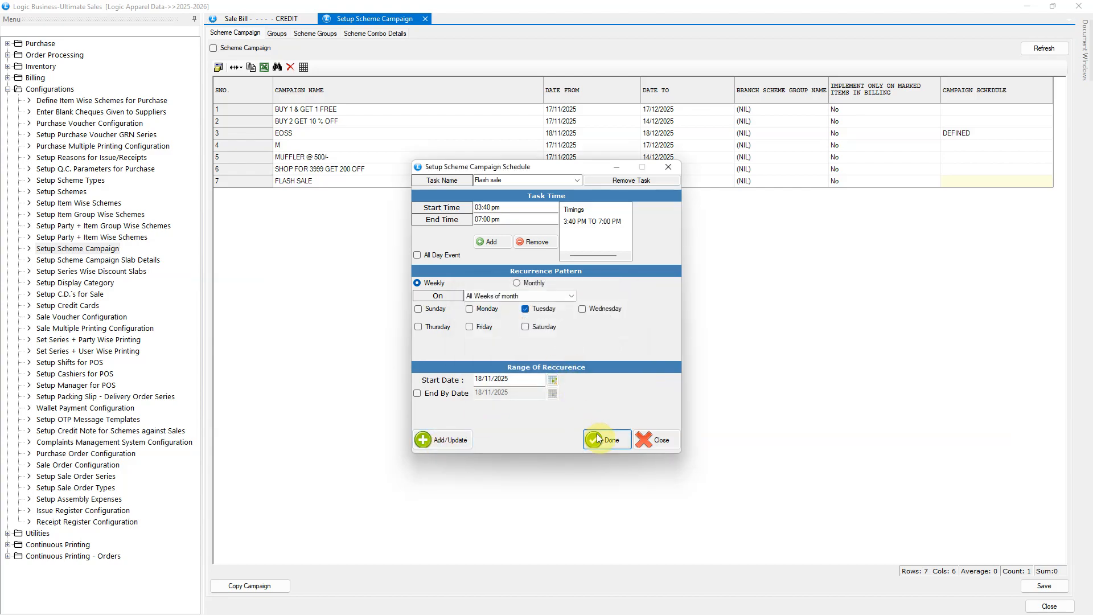
left_click(623, 439)
left_click(569, 351)
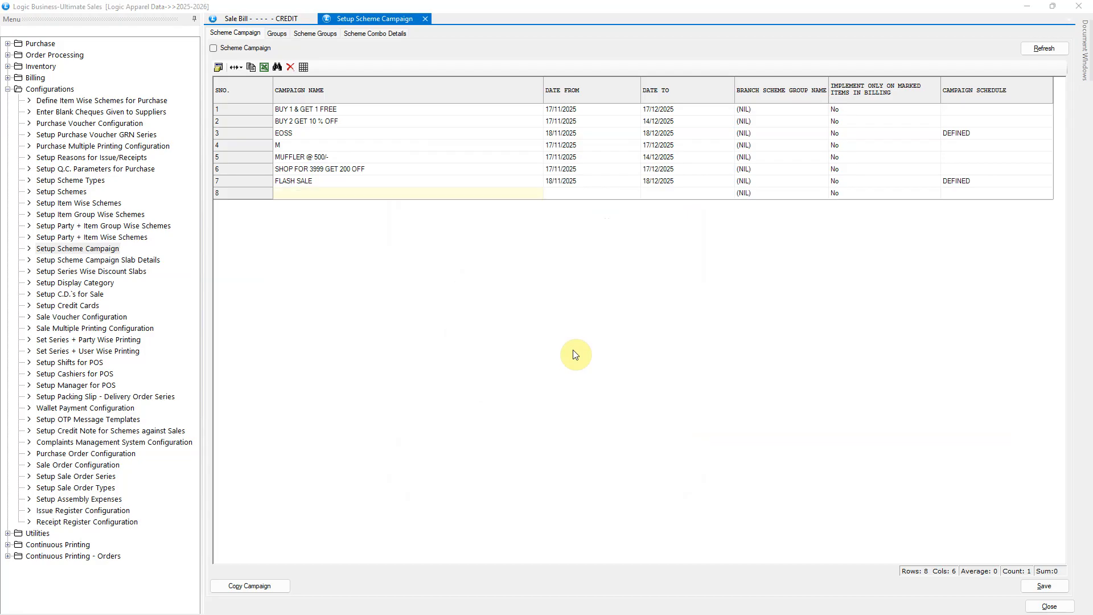
left_click(565, 351)
left_click(309, 147)
Open the campaign groups and restrict them to the FLASH SALE scheme campaign.
left_click(277, 34)
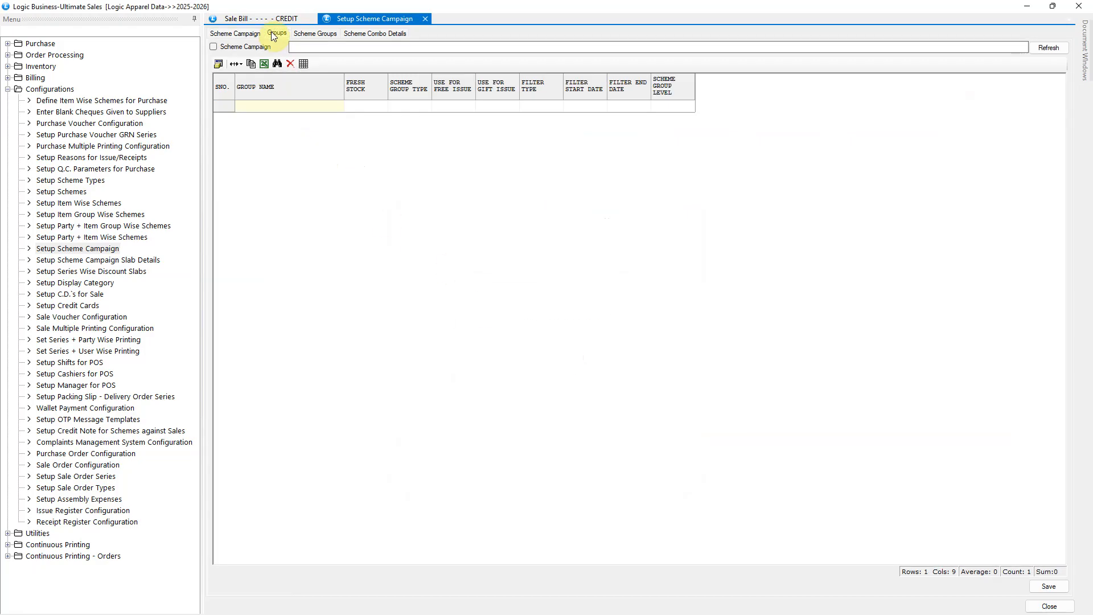
left_click(245, 47)
left_click(394, 315)
left_click(655, 403)
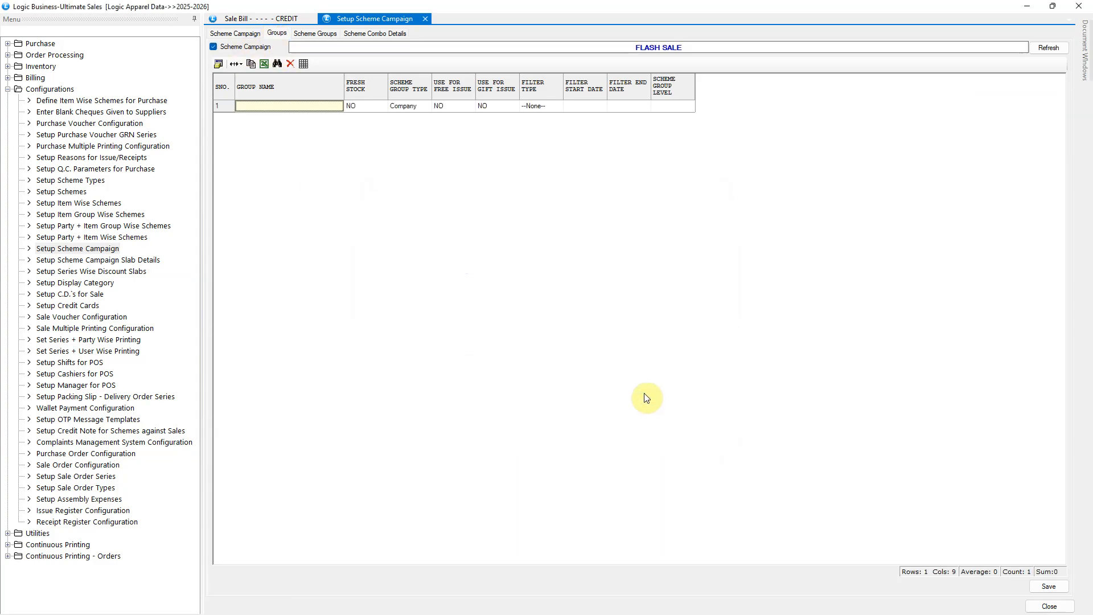
Create and save a group named FLASH SALE- 25 % ON SHIRTS with scheme group type Item Group.
type("F")
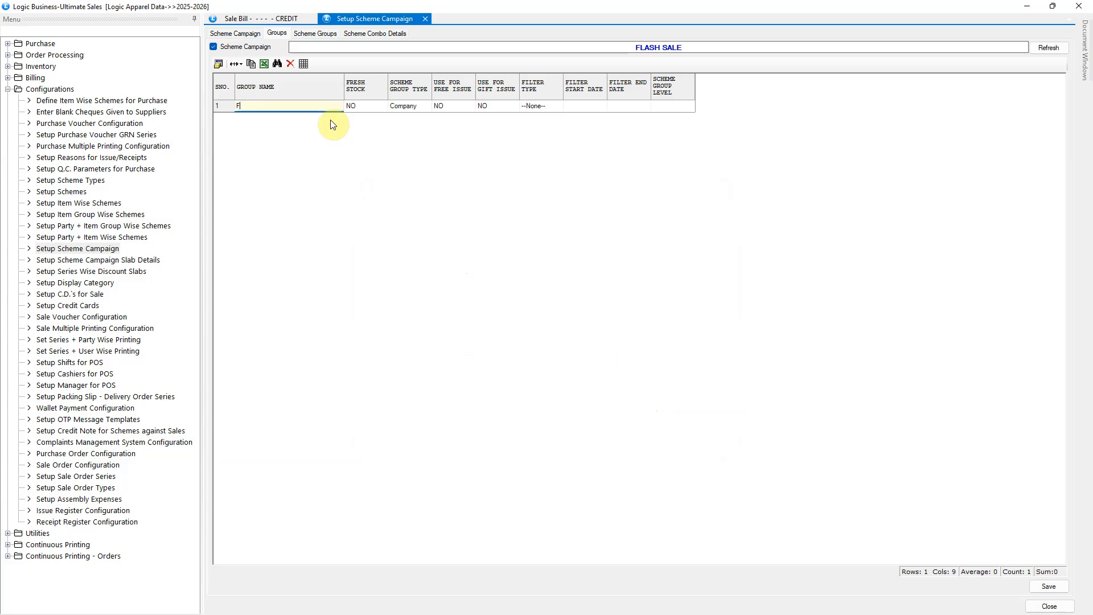
type("LASH SALE- 25 % ON SHIRTS")
key("Tab")
key("Tab")
key("alt+Down")
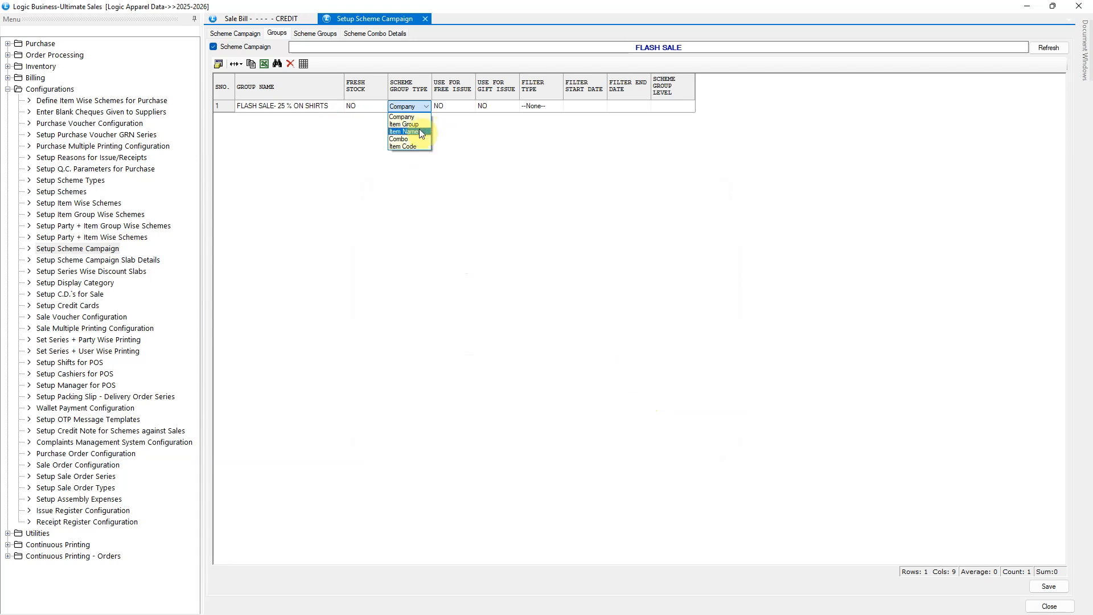
left_click(420, 124)
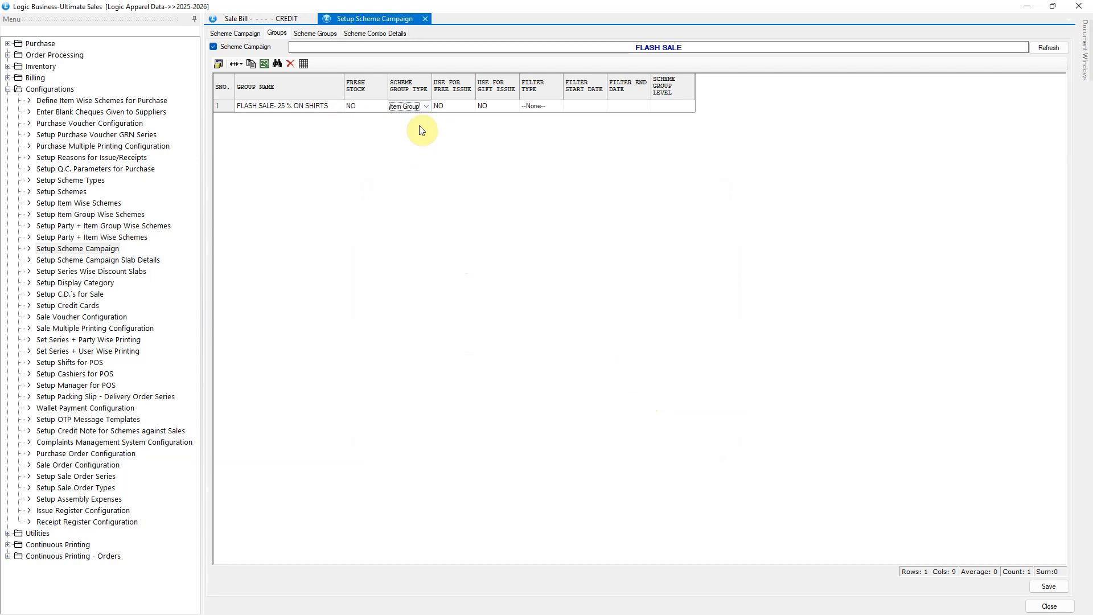
key("Tab")
key("Tab")
key("Tab")
key("Tab")
key("Tab")
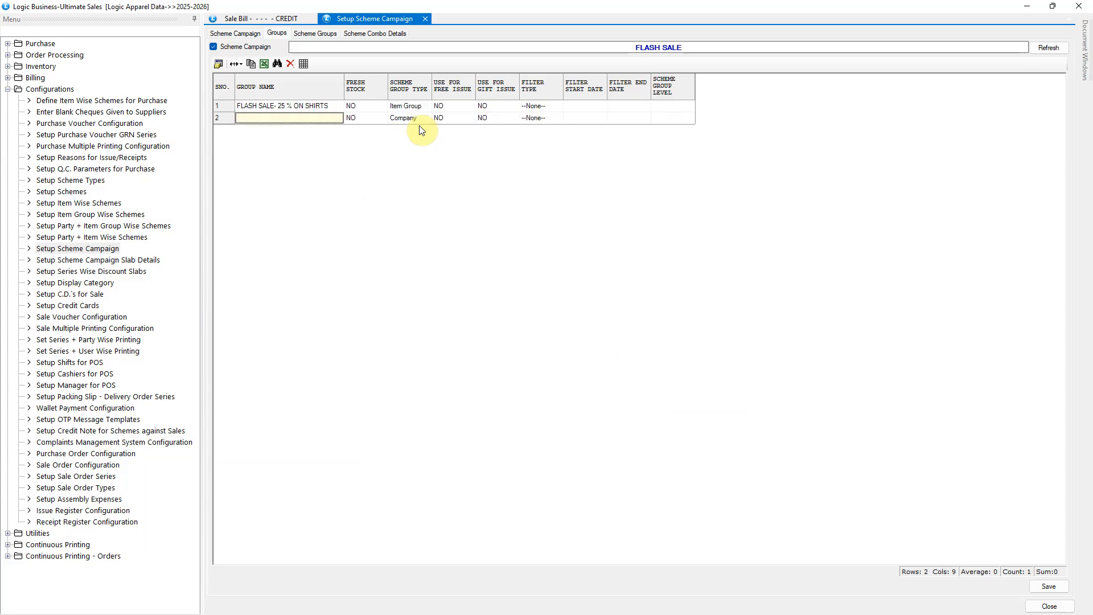
key("alt+s")
key("Return")
Allocate the SHIRTS item group to the FLASH SALE- 25 % ON SHIRTS scheme group and save the allocation.
left_click(334, 35)
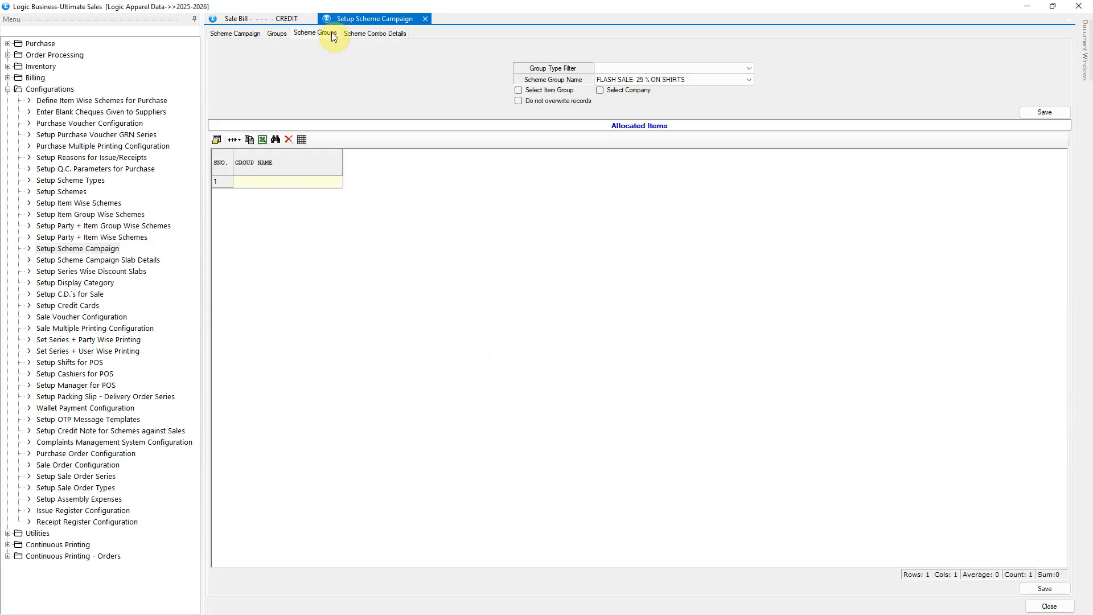
left_click(665, 83)
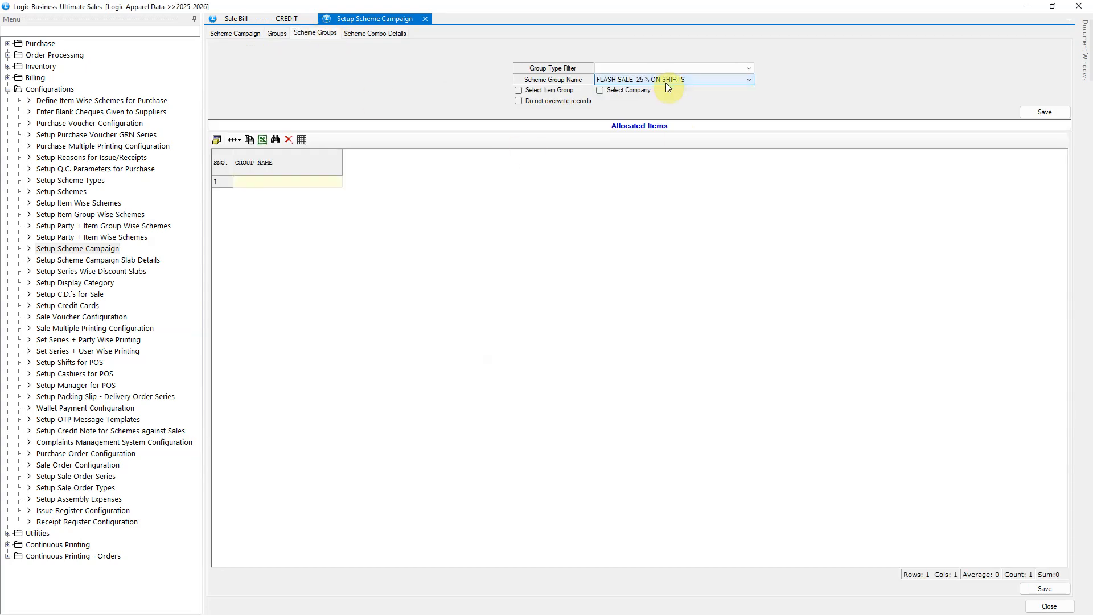
left_click(551, 91)
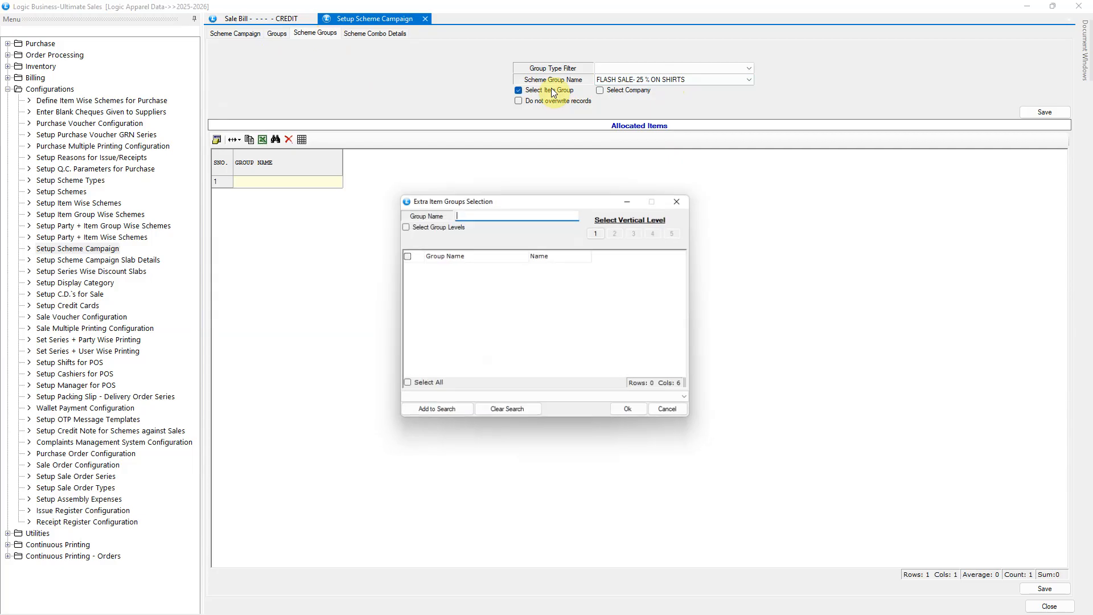
left_click(599, 232)
left_click(403, 346)
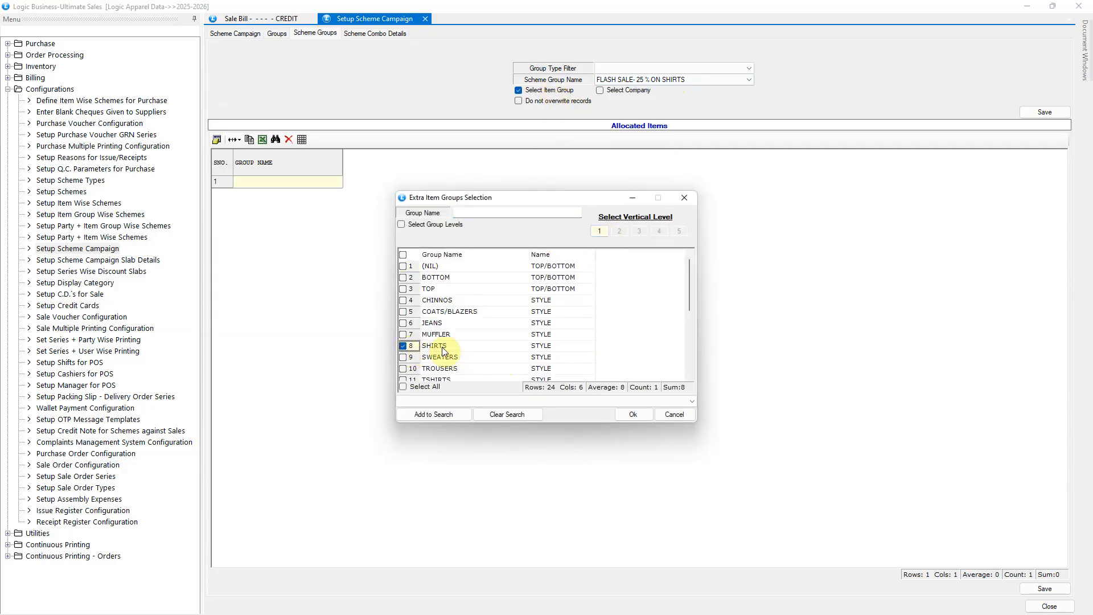
left_click(626, 410)
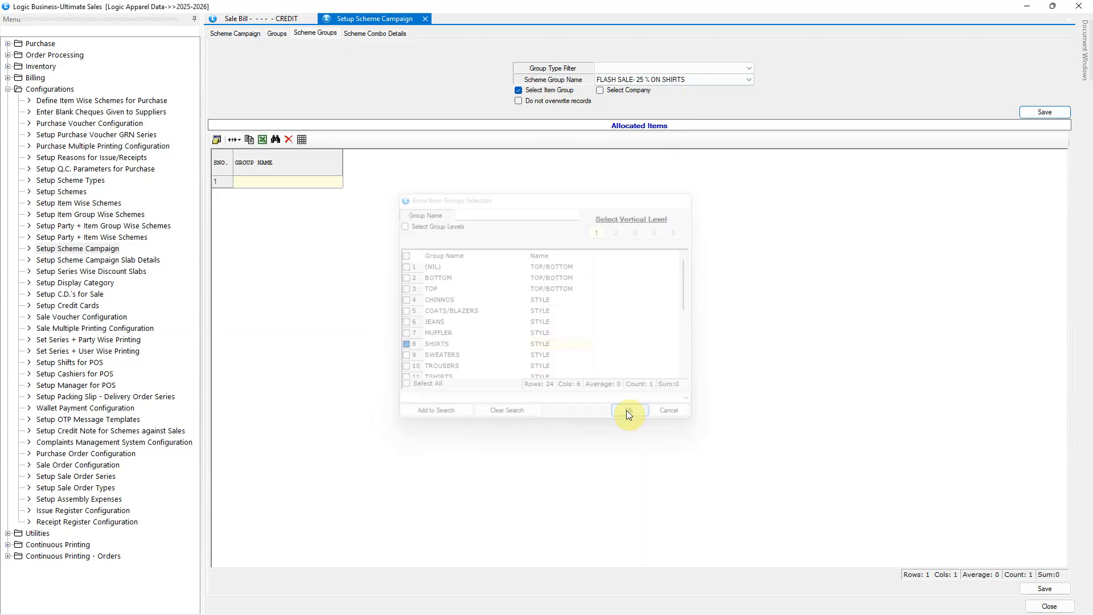
left_click(1045, 112)
left_click(552, 351)
left_click(247, 182)
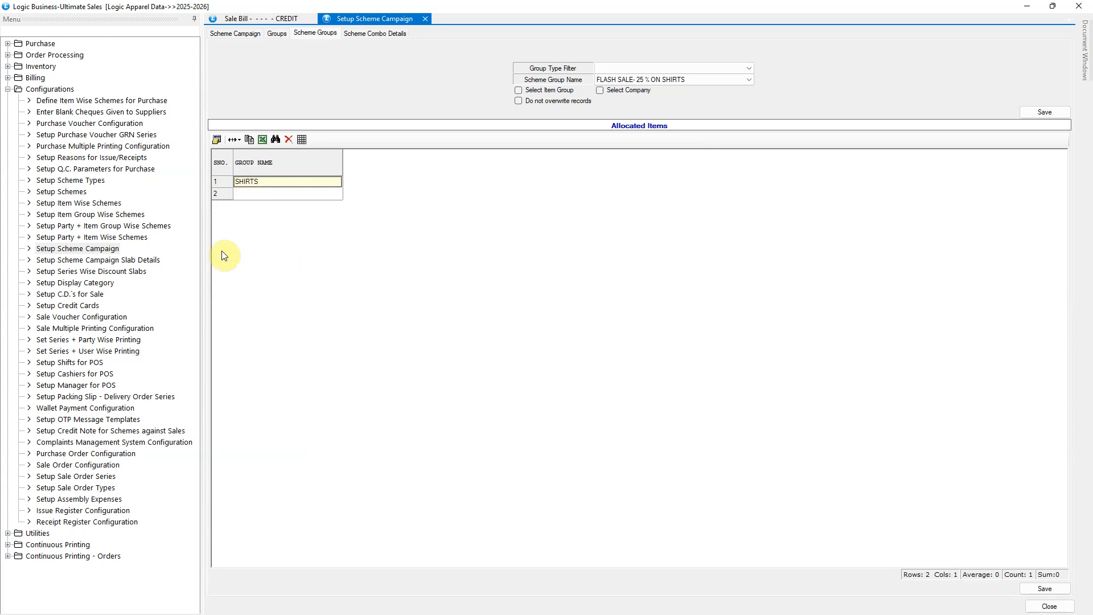
Open the scheme campaign slab details and select the FLASH SALE campaign.
left_click(120, 261)
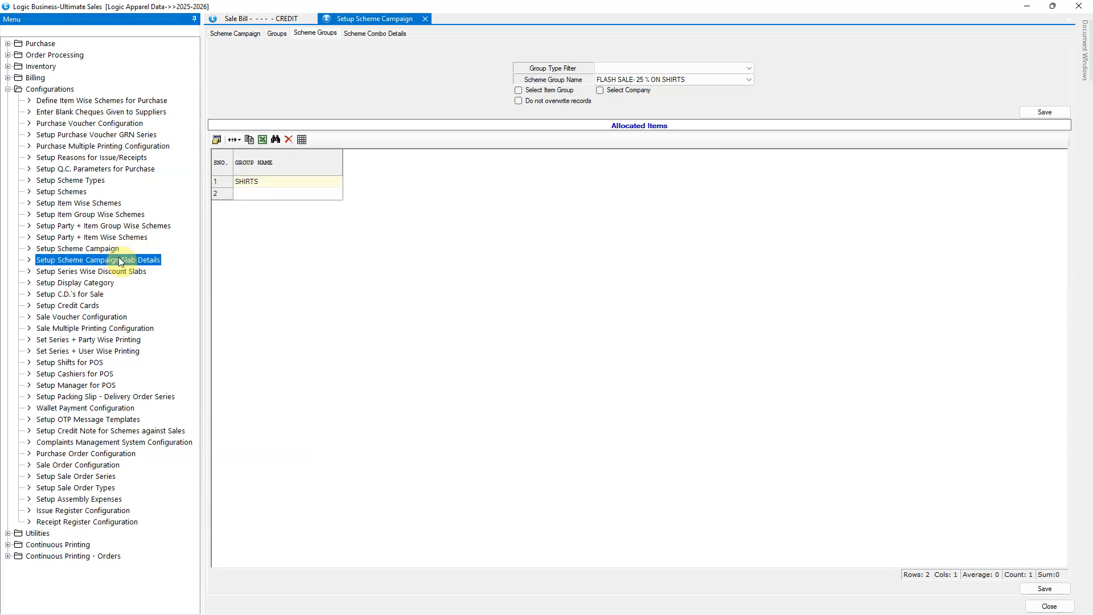
double_click(120, 261)
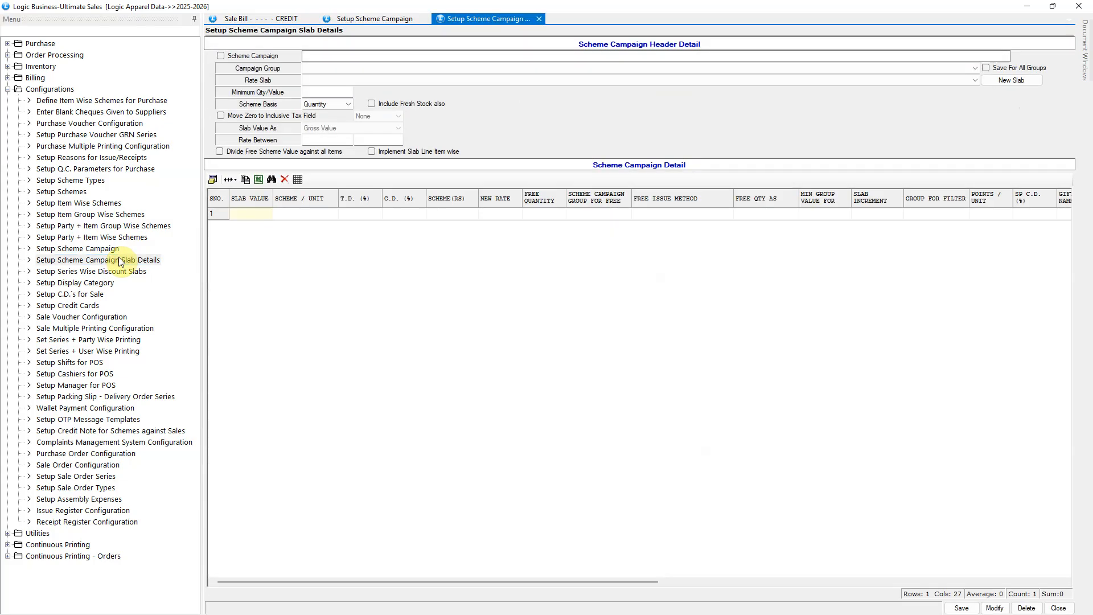
left_click(240, 55)
left_click(446, 315)
left_click(643, 405)
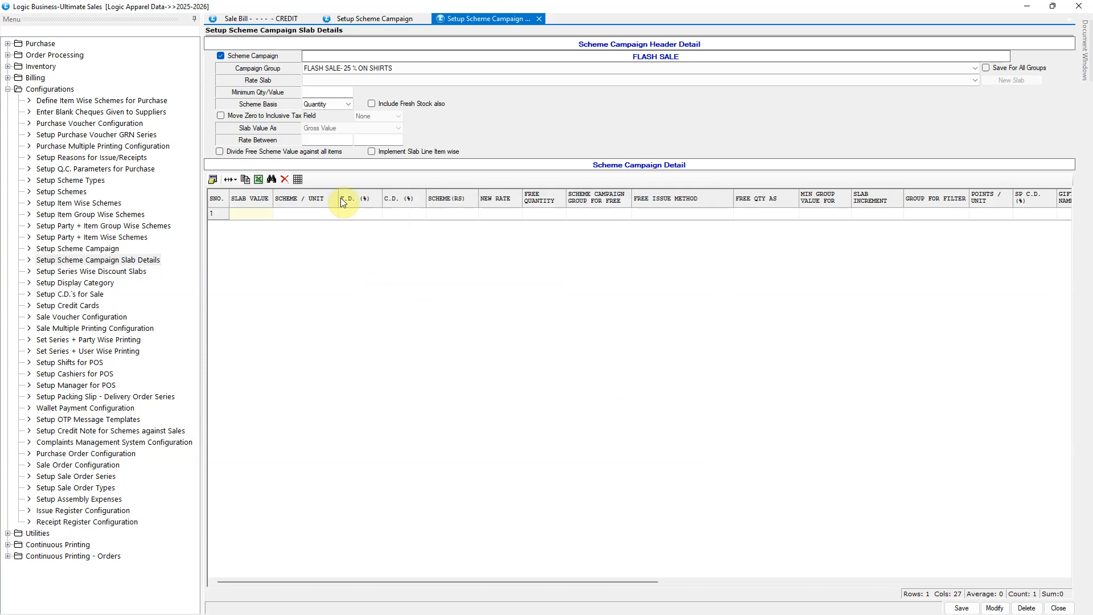
Set the minimum quantity to 1 on the Quantity basis and enter a slab value of 1.
left_click(312, 93)
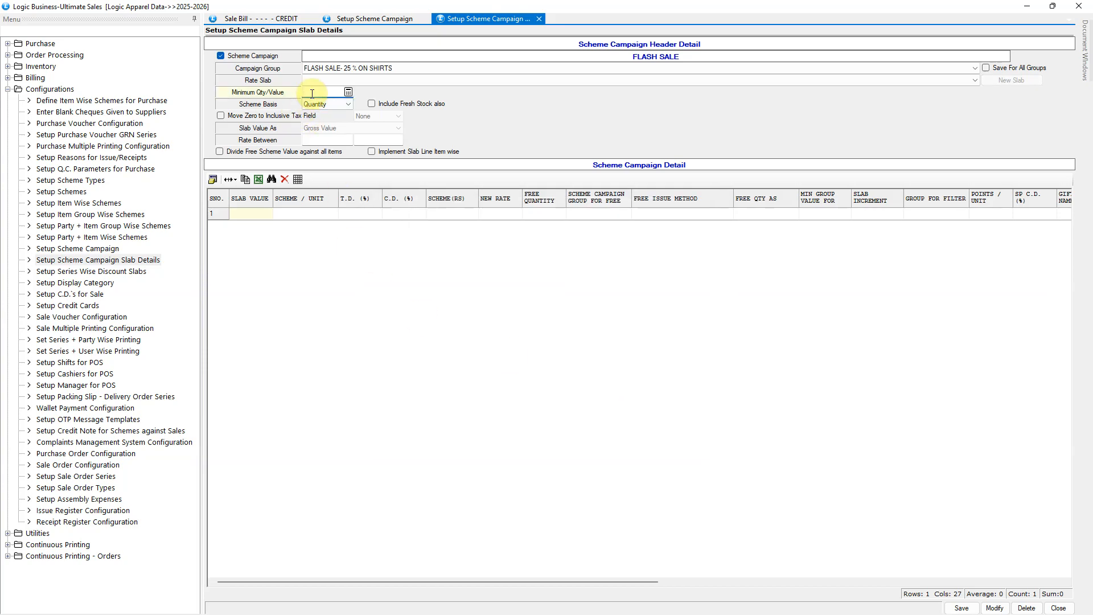
left_click(333, 105)
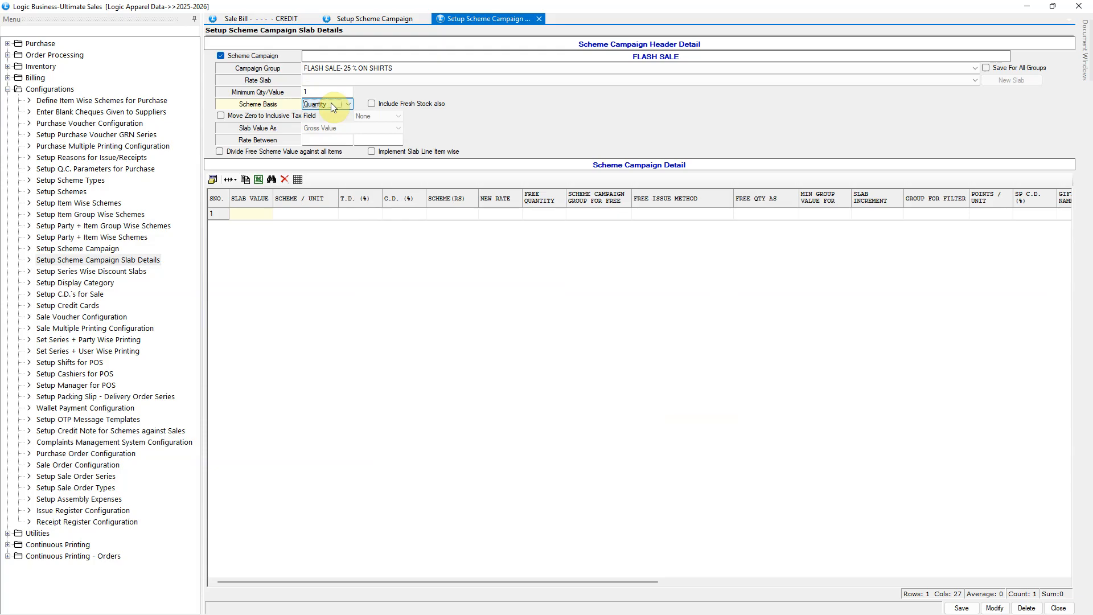
left_click(246, 216)
type("1")
key("Return")
key("Return")
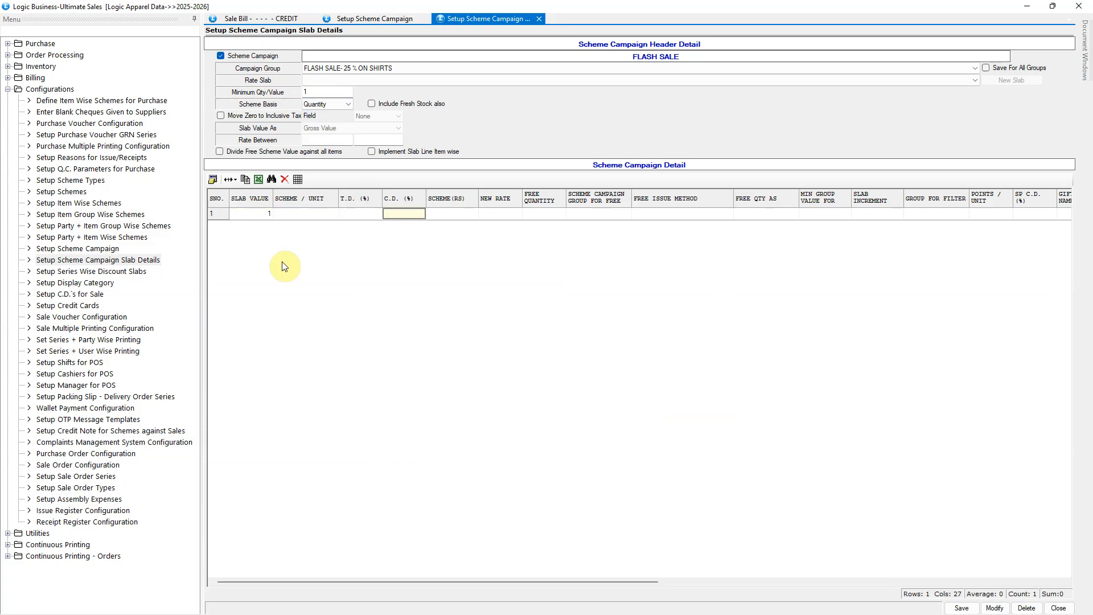
Give the slab a C.D. of 25 % and save the slab details.
type("25")
key("Return")
key("Return")
key("Return")
key("Return")
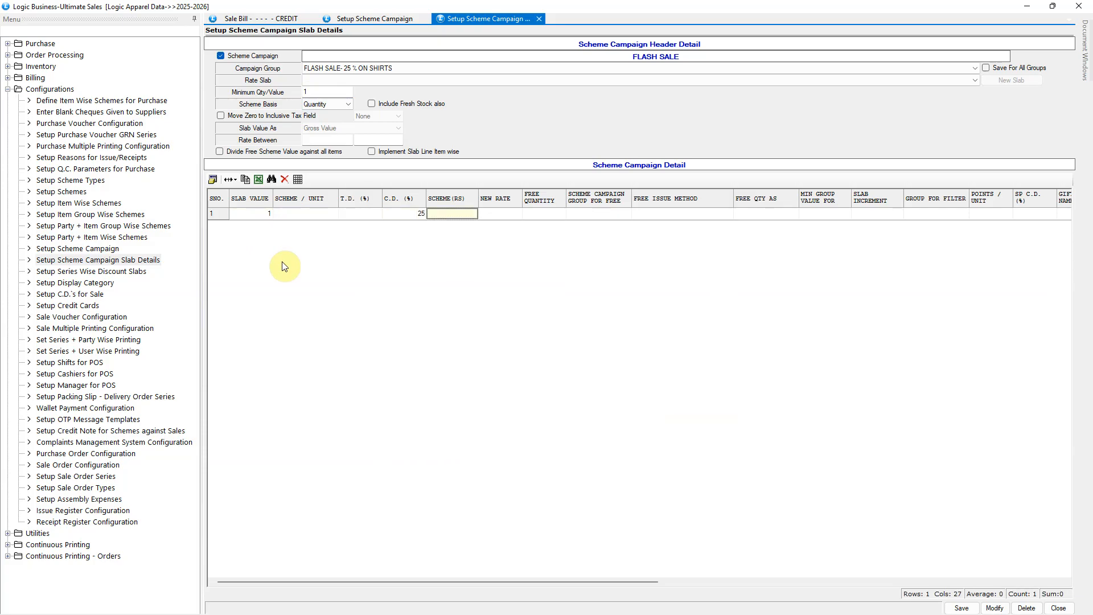
key("alt+s")
key("Return")
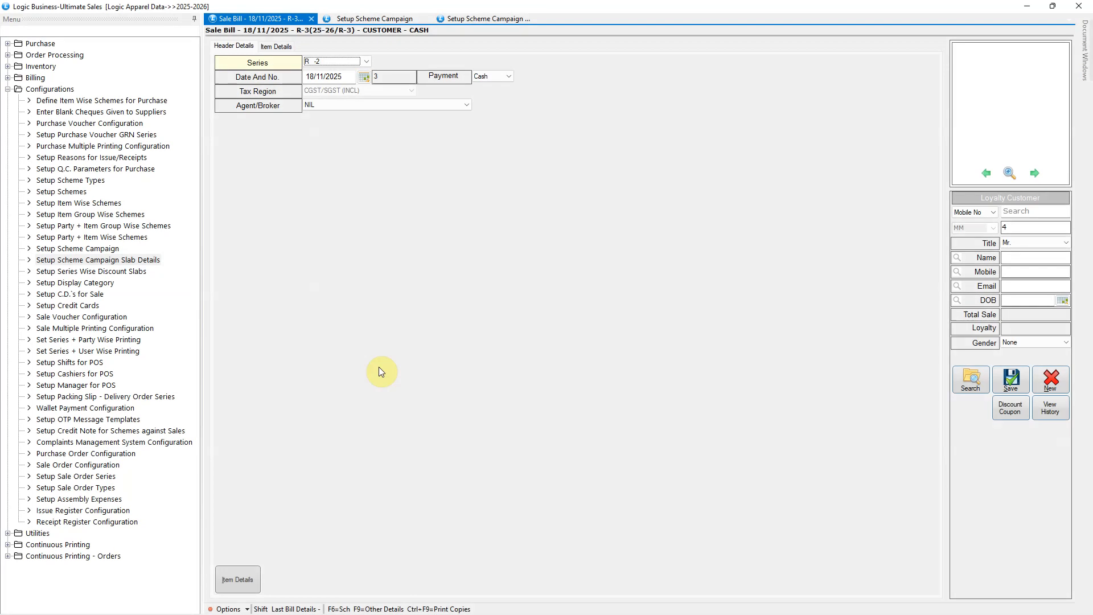
Date the cash sale bill 18/11/2025 and open its item details.
left_click(364, 76)
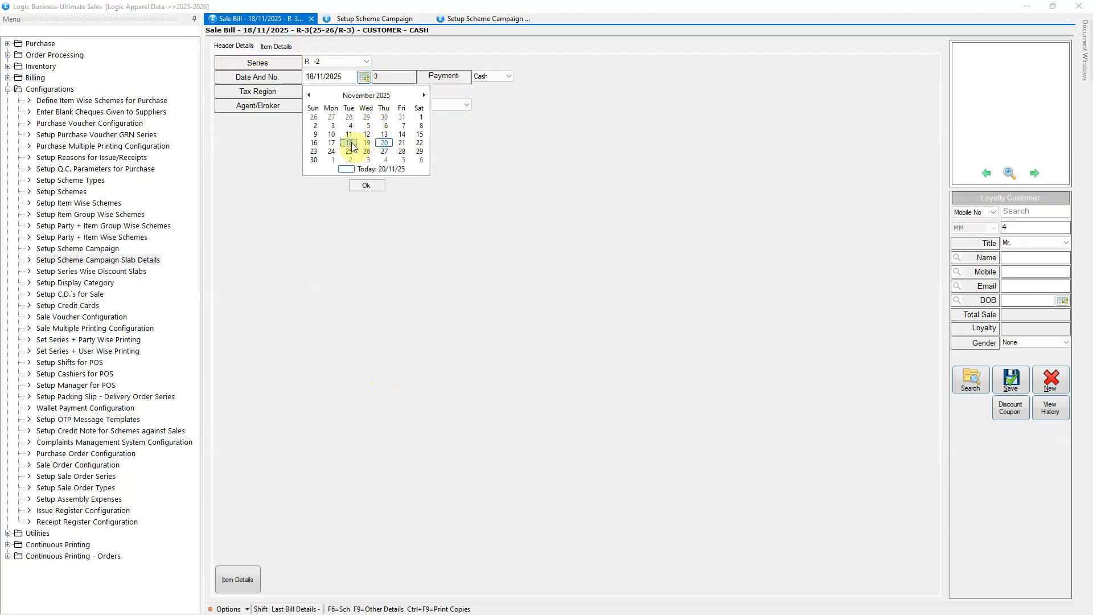
left_click(367, 183)
left_click(242, 579)
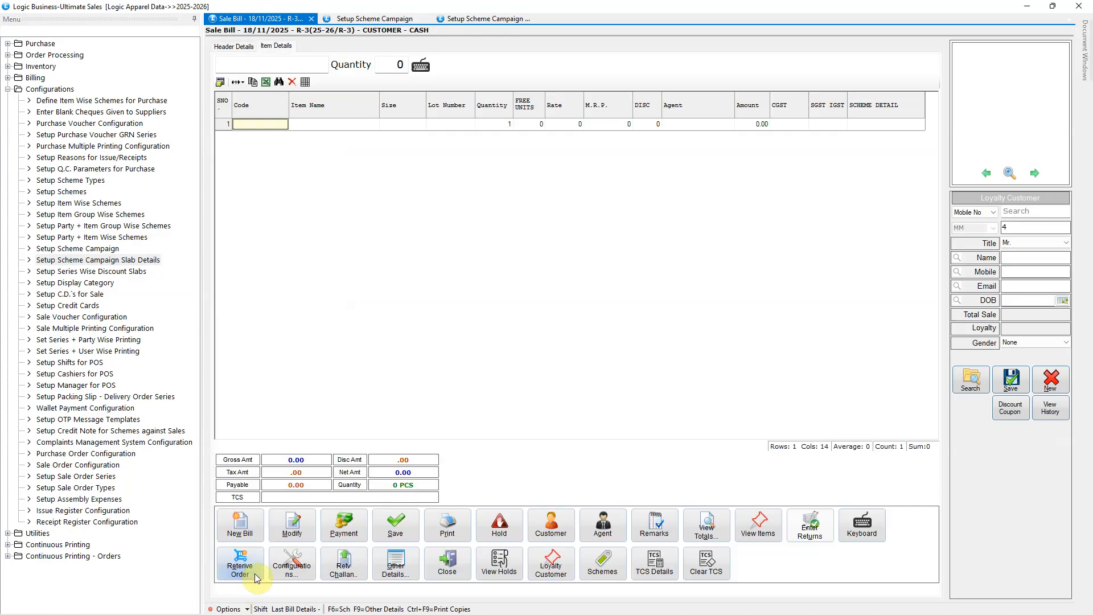
Add item 99009191-AD B, size S, lot number 2500, to the sale bill.
left_click(340, 125)
key("Return")
key("Down")
key("Return")
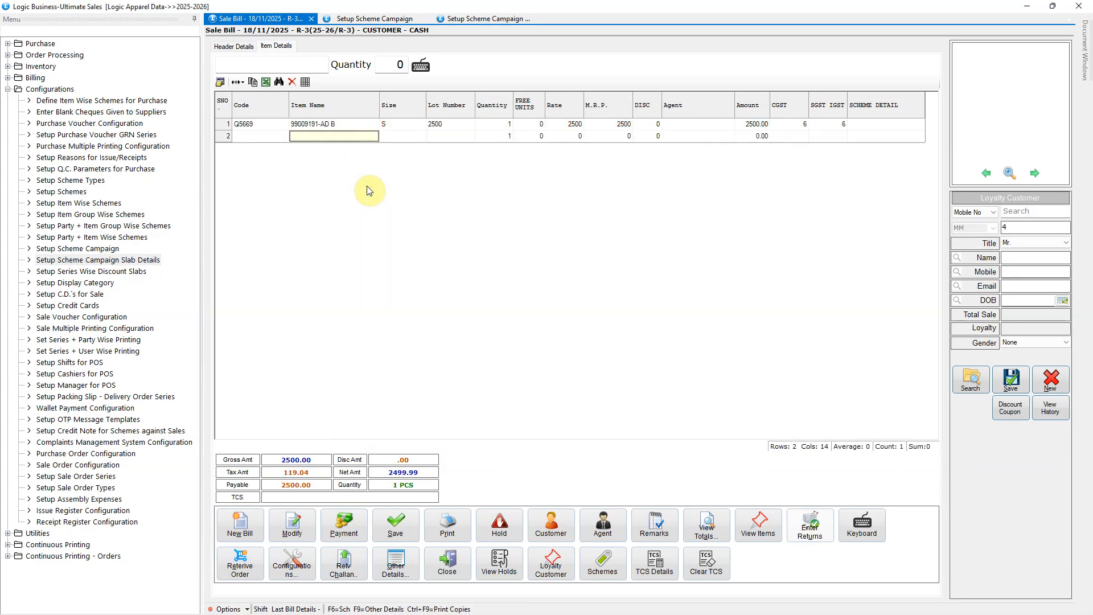
left_click(447, 125)
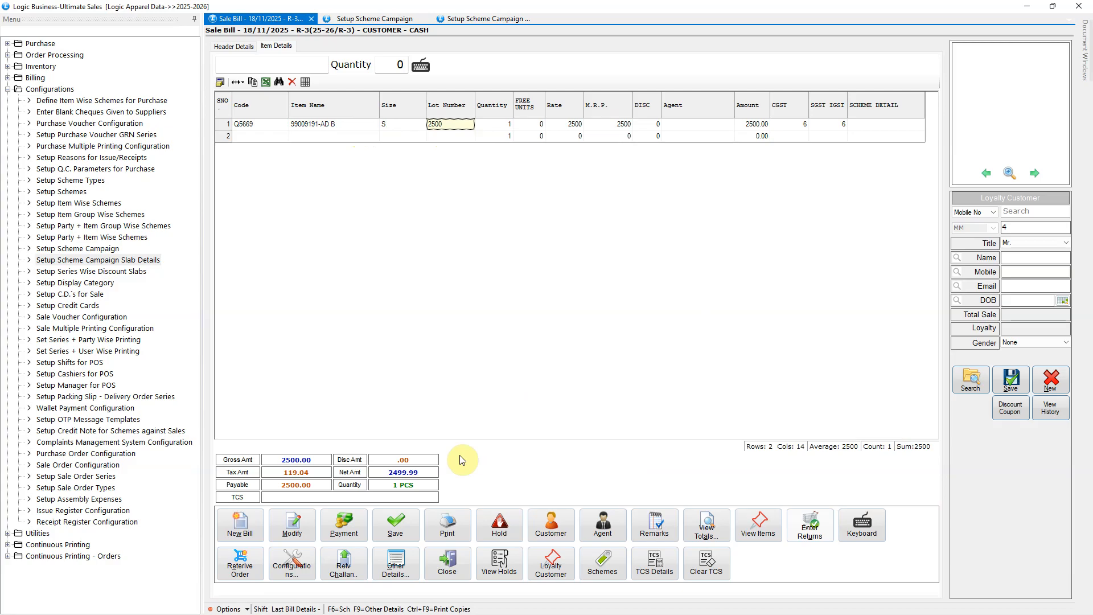
Accept Manual Or No Discount for the bill, and discard the bill by starting a new one.
left_click(404, 513)
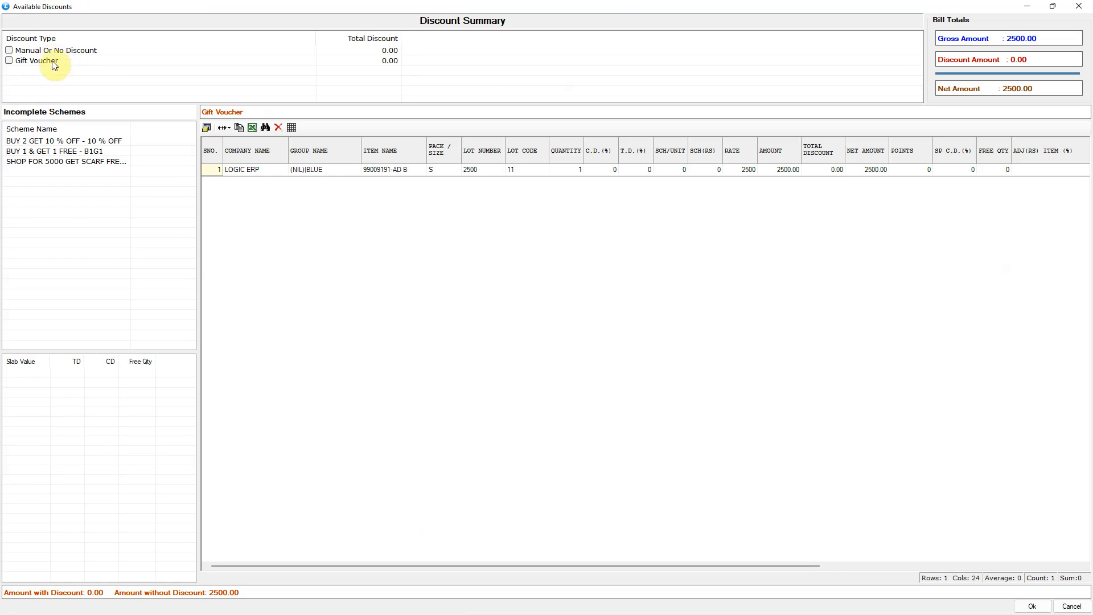
left_click(9, 51)
left_click(1031, 606)
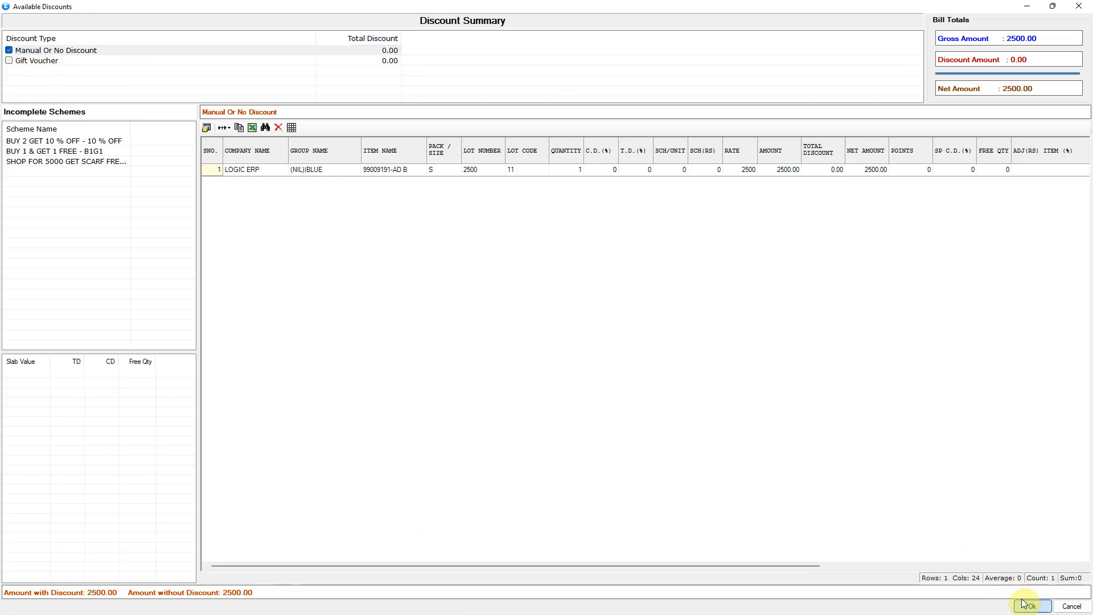
left_click(689, 424)
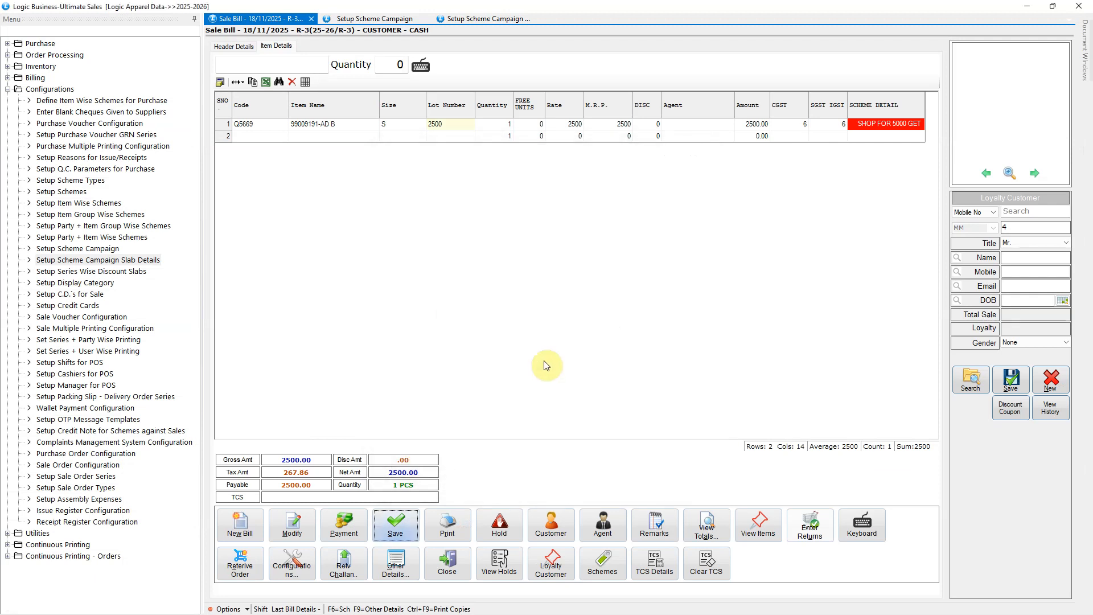
left_click(258, 523)
left_click(563, 352)
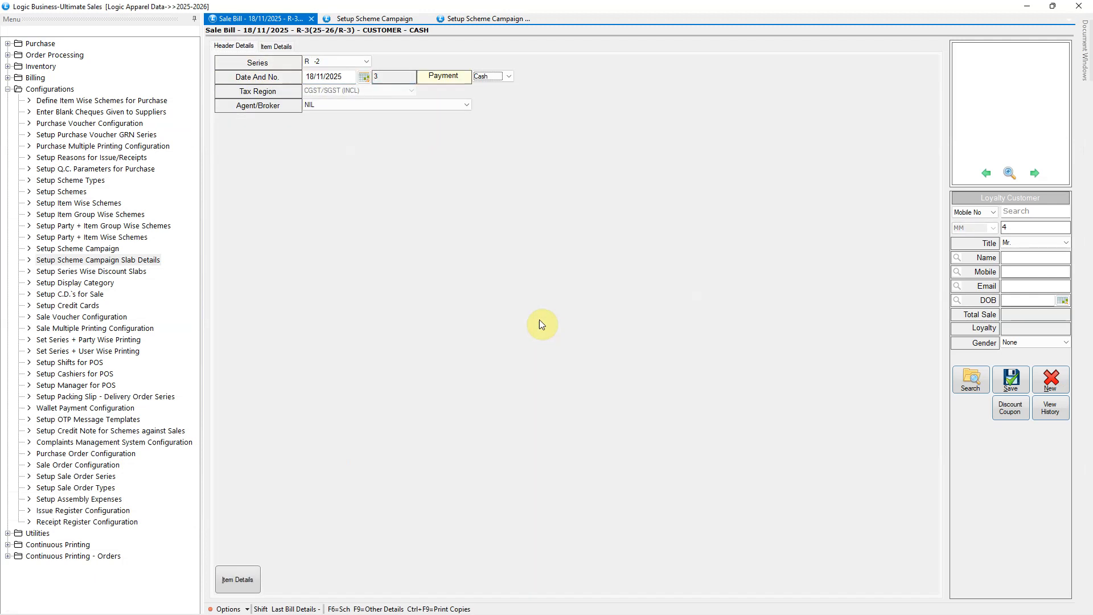
Add item 99009191-AD B, size S, lot number 1899, to the new bill and bring up its available discounts.
key("alt+i")
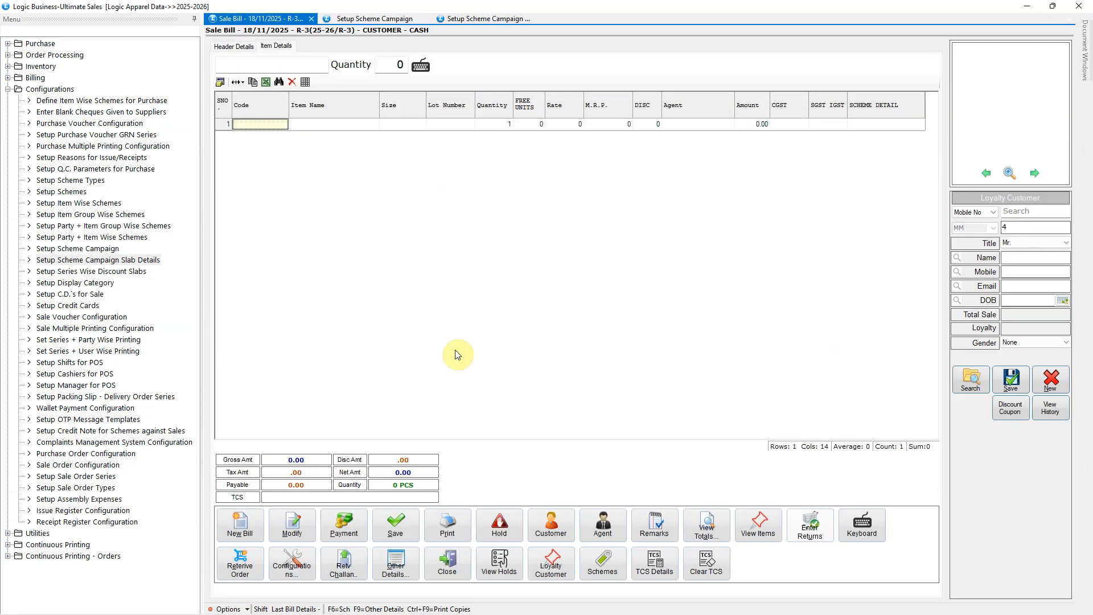
mouse_move(1039, 605)
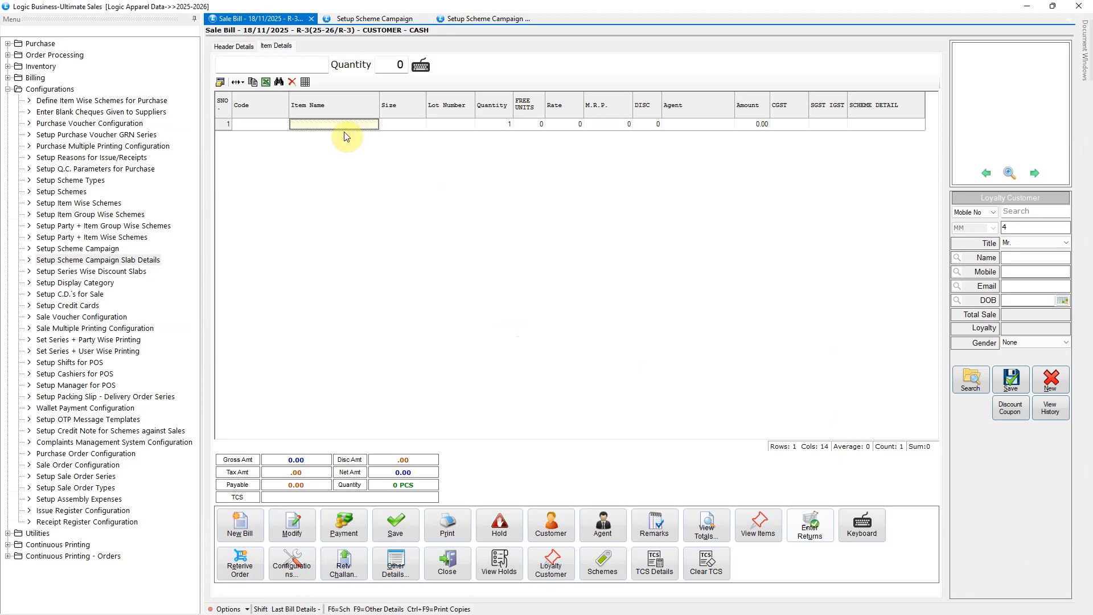
key("Return")
key("Down")
key("Return")
key("Return")
key("Return")
key("Return")
key("Return")
key("Return")
key("Return")
key("Return")
key("Return")
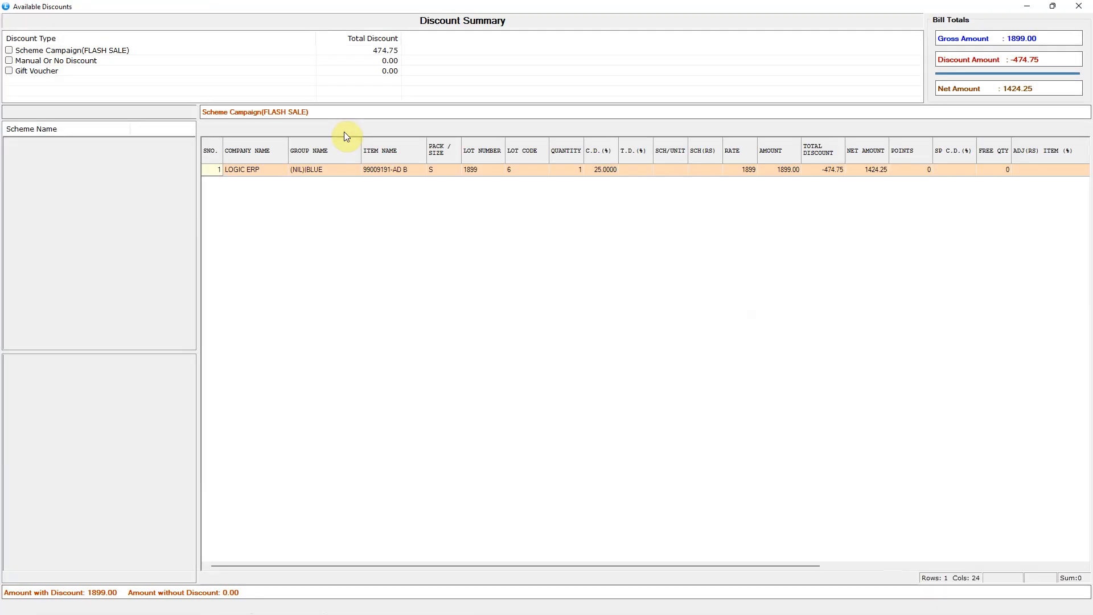
Apply the FLASH SALE scheme campaign discount to the bill and enter the cash payment of 1424.
left_click(108, 51)
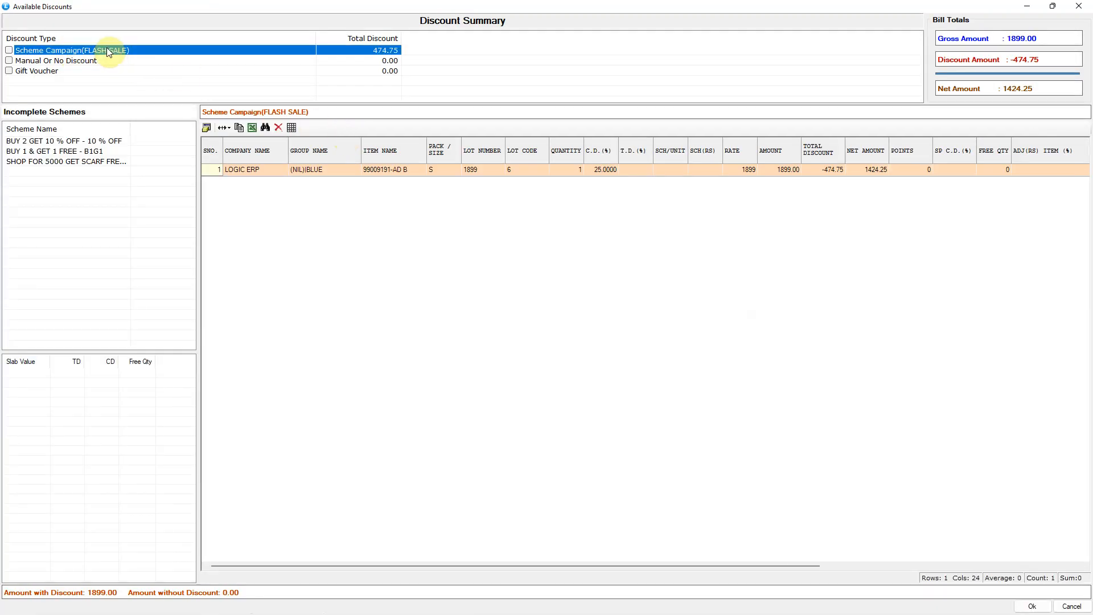
left_click(9, 50)
left_click(603, 173)
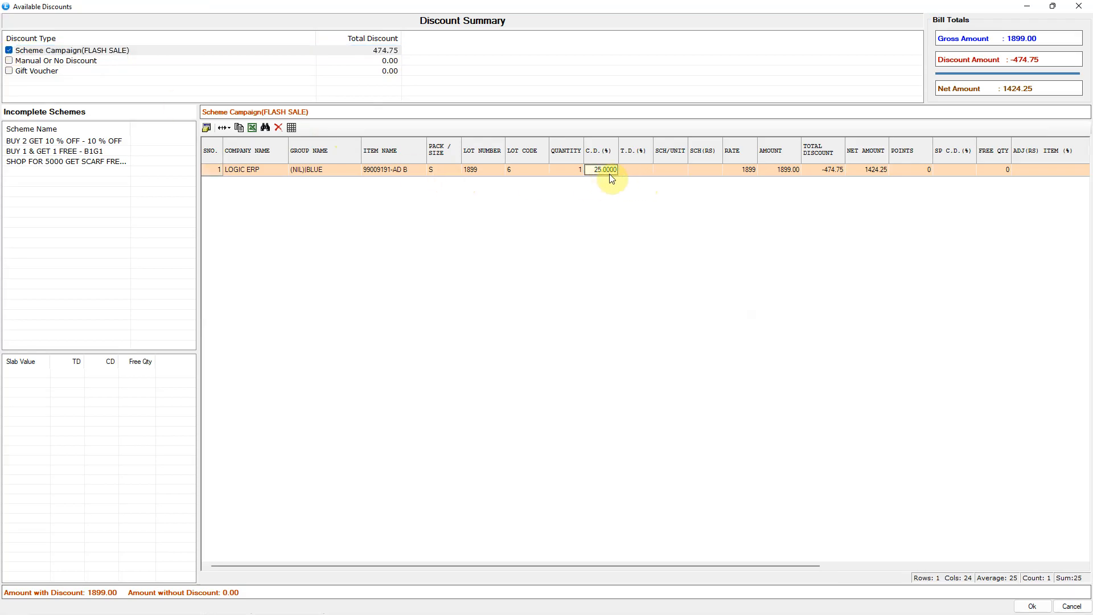
left_click(1031, 606)
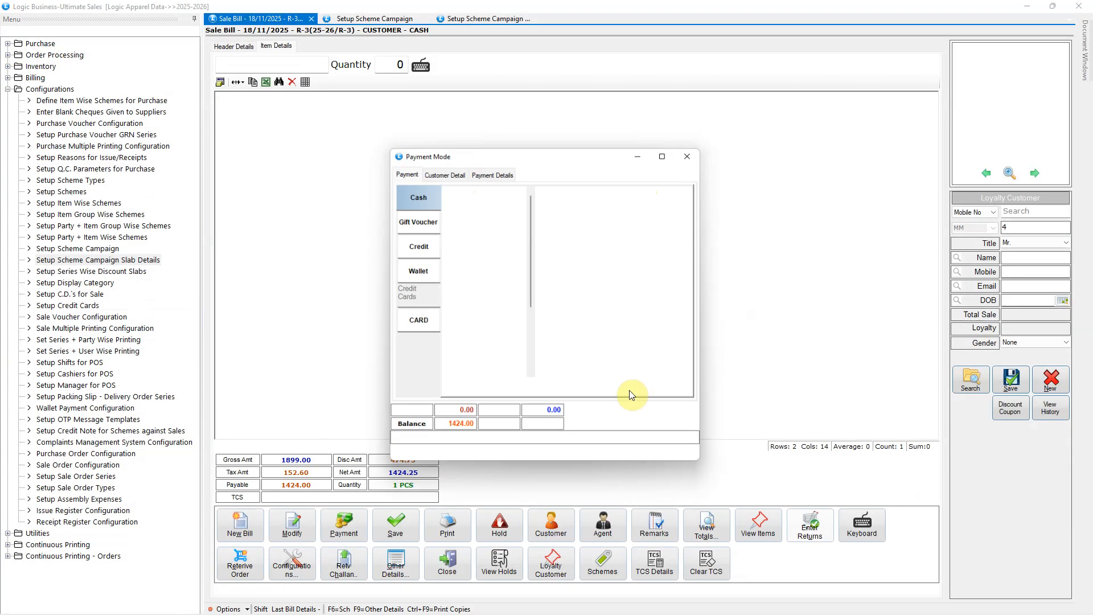
left_click(651, 368)
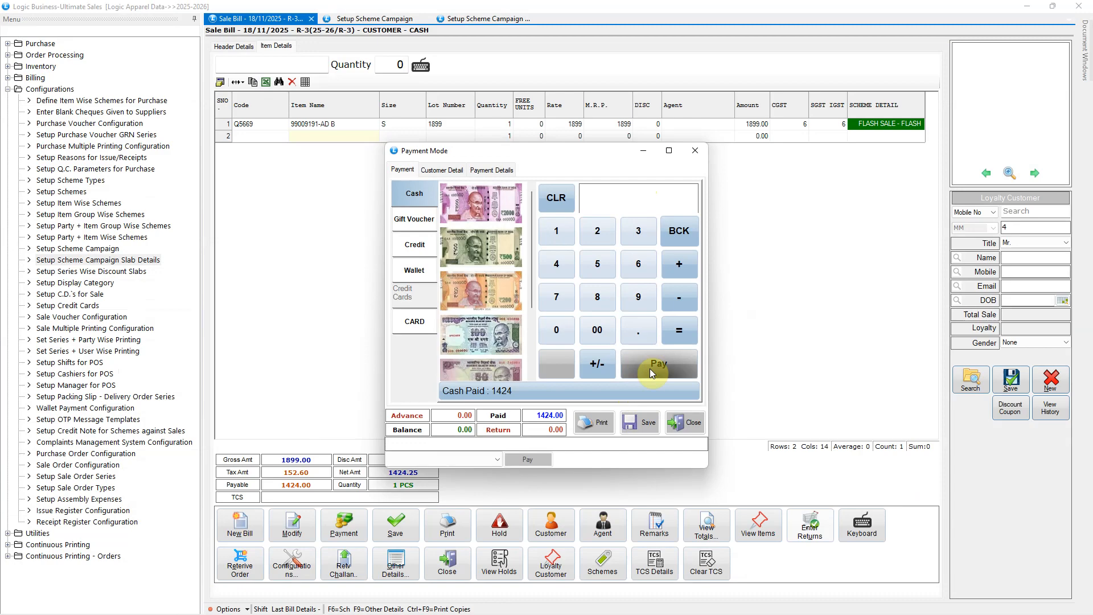
left_click(693, 422)
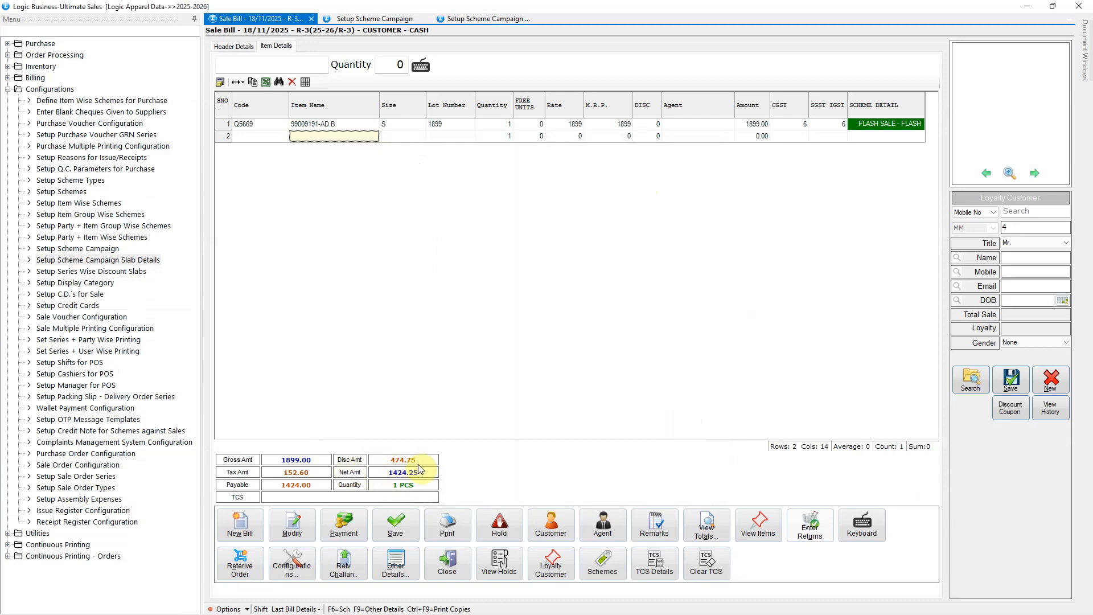